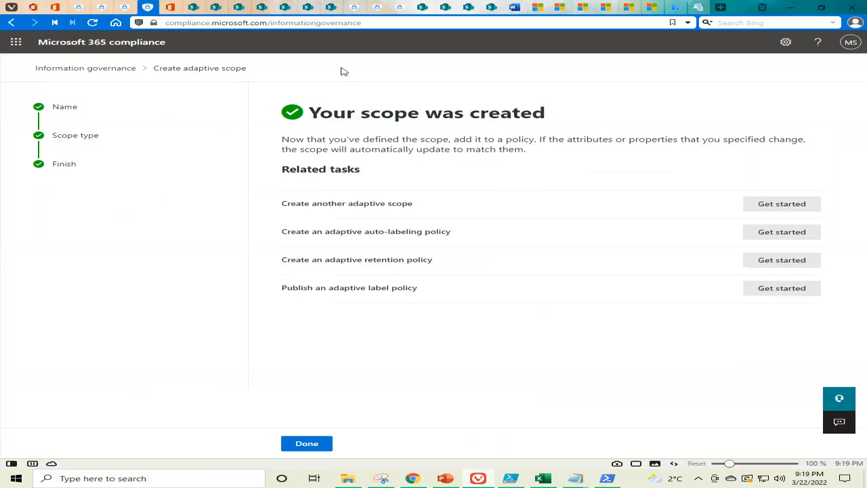
Add the adaptive scope "Scope 3 Years" to the label publishing policy and continue to its naming page
left_click(123, 5)
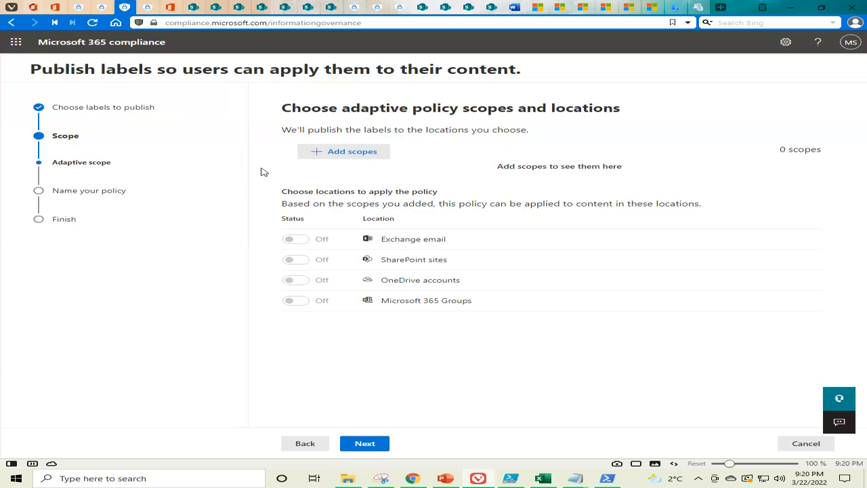
left_click(350, 156)
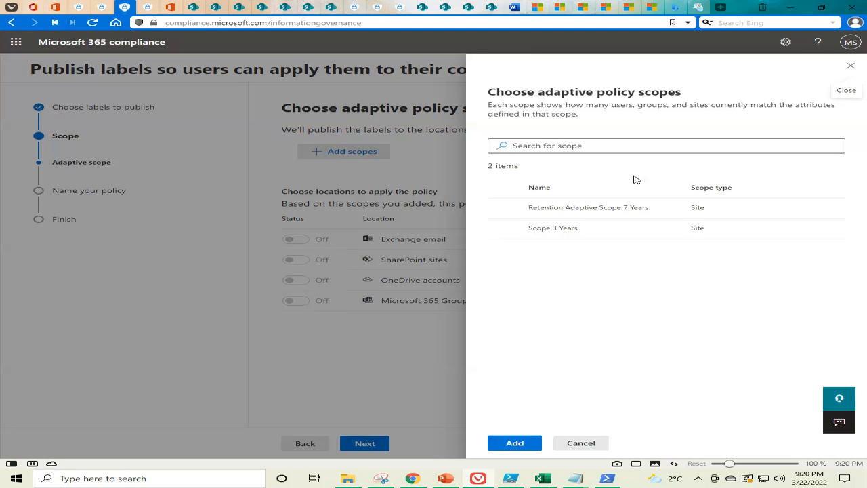
left_click(570, 231)
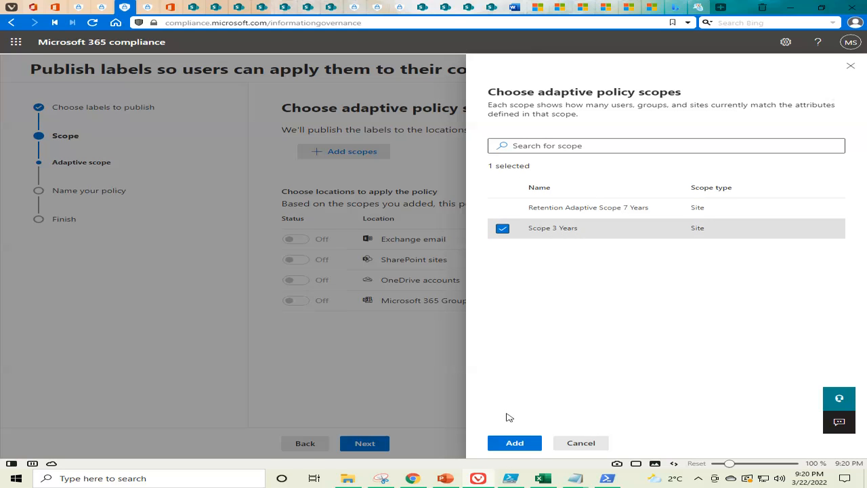
left_click(516, 444)
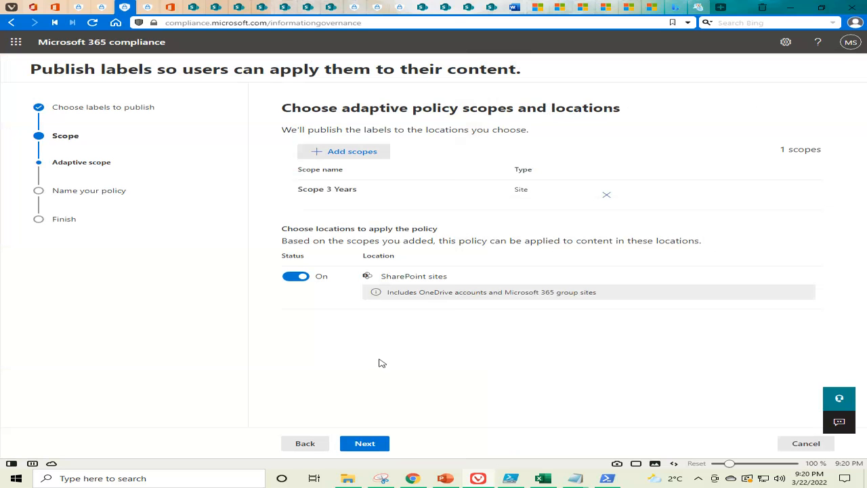
left_click(366, 444)
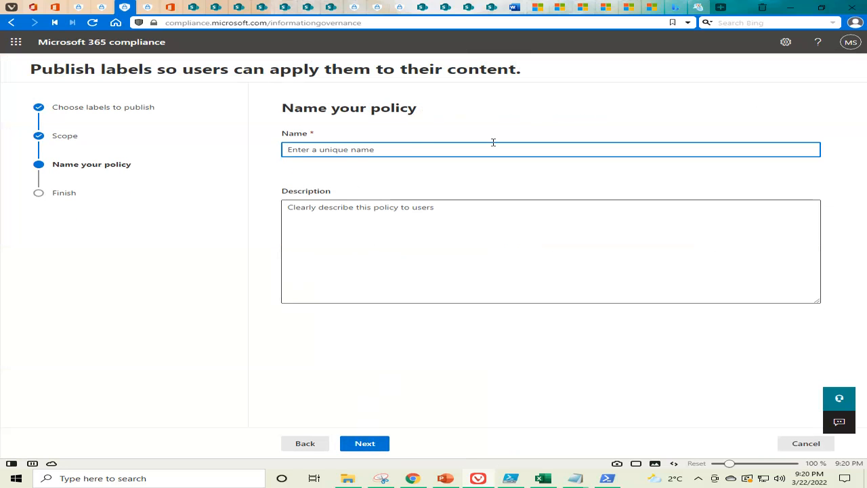
Set the policy's name and description to "Adaptive 3 Years Retention Policy" and submit it to publish the label
type("Adptive ")
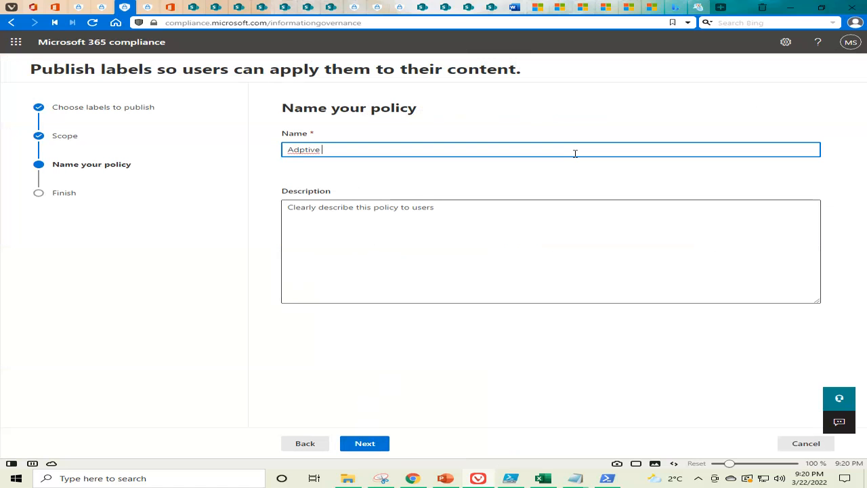
type("a")
type("3 Years")
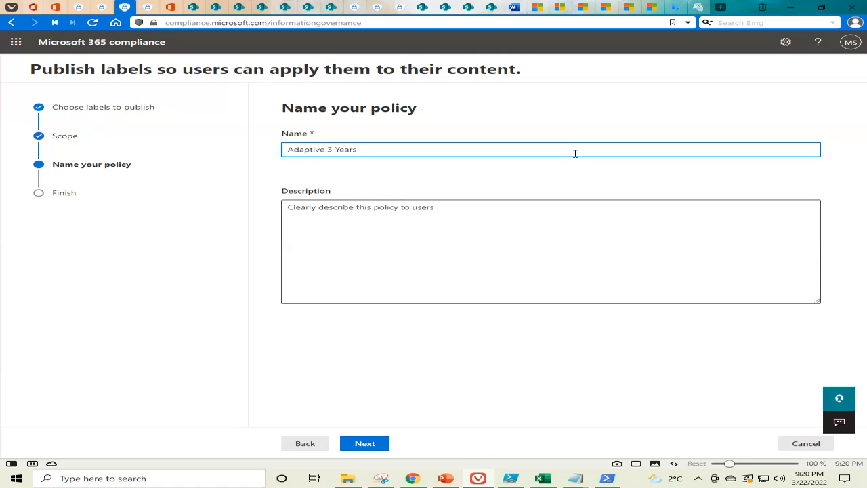
type(" Retention Policy")
key("ctrl+a")
key("ctrl+c")
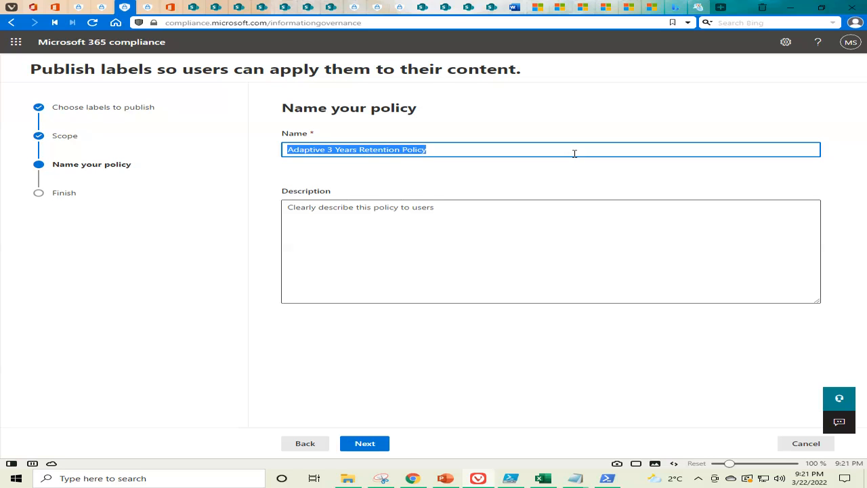
key("Tab")
key("ctrl+v")
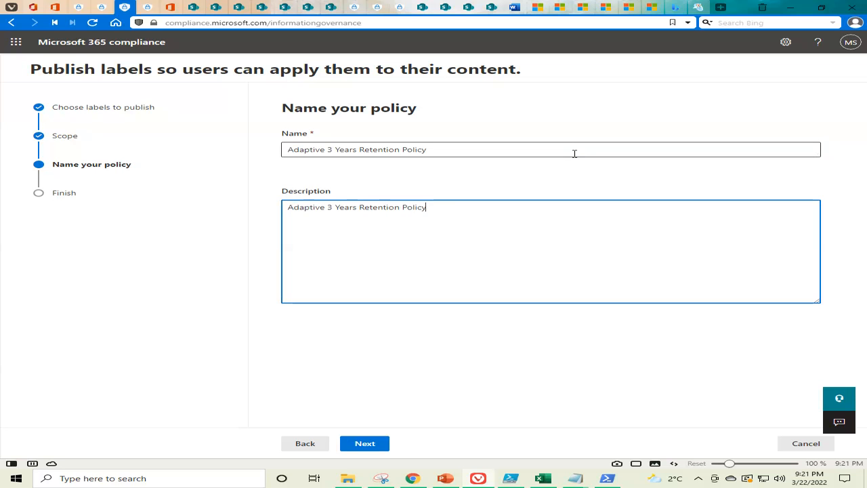
left_click(372, 448)
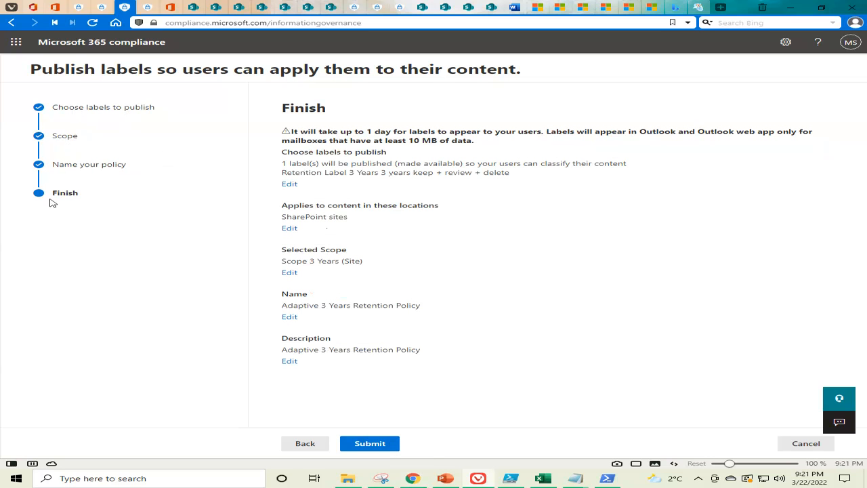
left_click(372, 444)
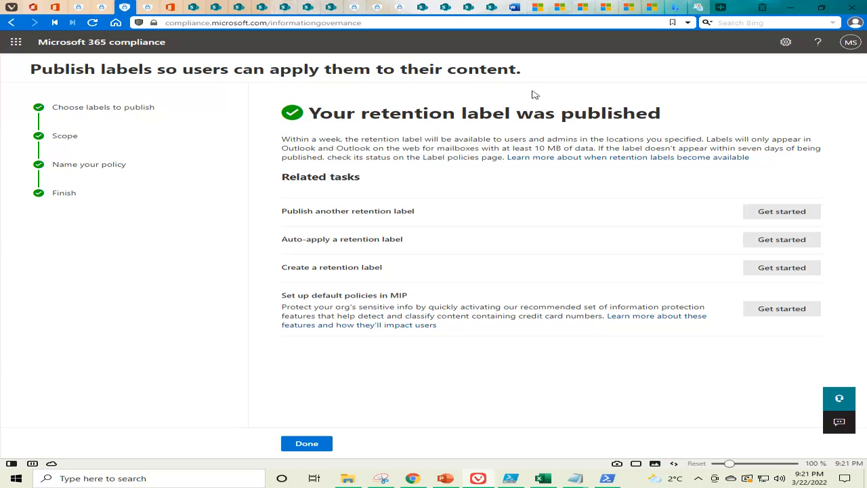
Start a new policy for auto-applying a retention label and dismiss the error dialog
left_click(149, 5)
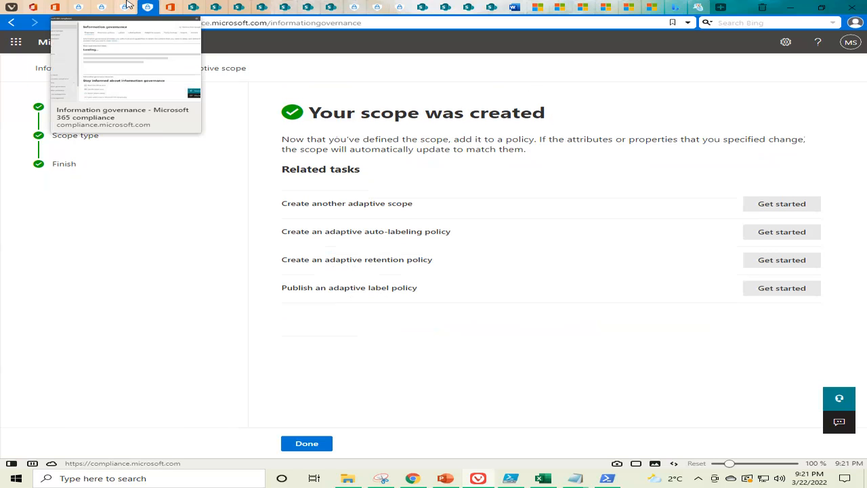
left_click(128, 4)
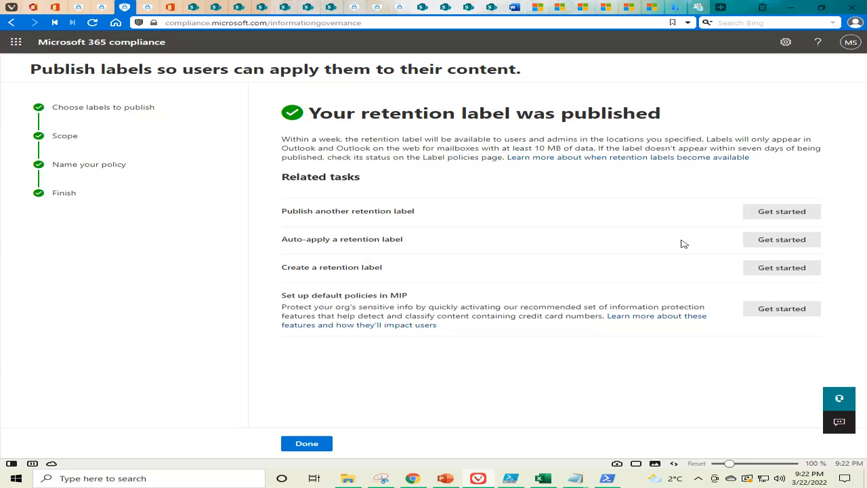
left_click(781, 242)
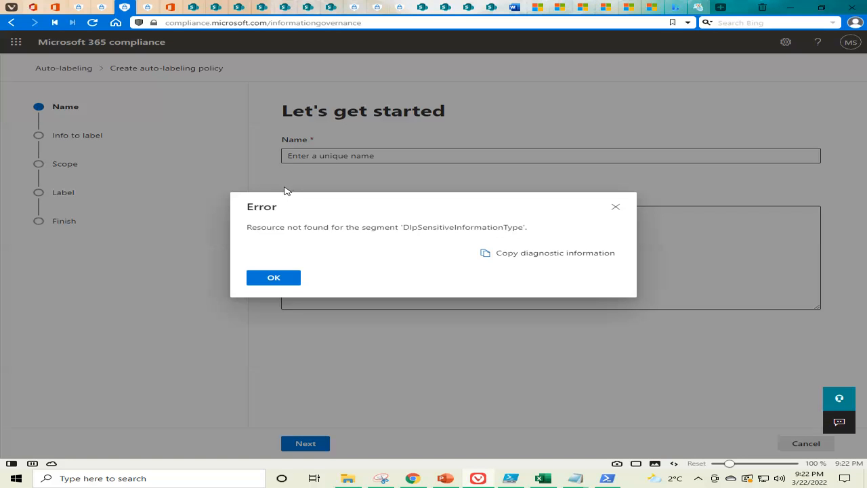
left_click(275, 278)
left_click(273, 278)
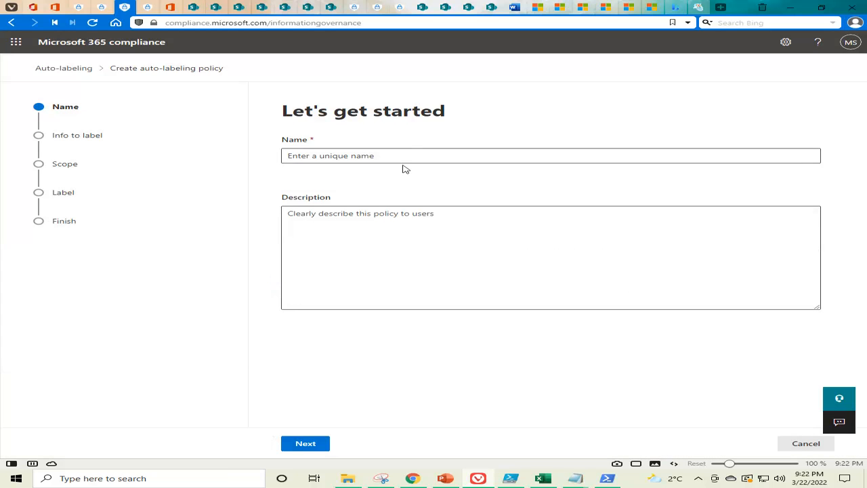
Set the auto-labeling policy's name and description to "Auto-Labeling Policy 3 Years" and continue to the content type choice
left_click(417, 155)
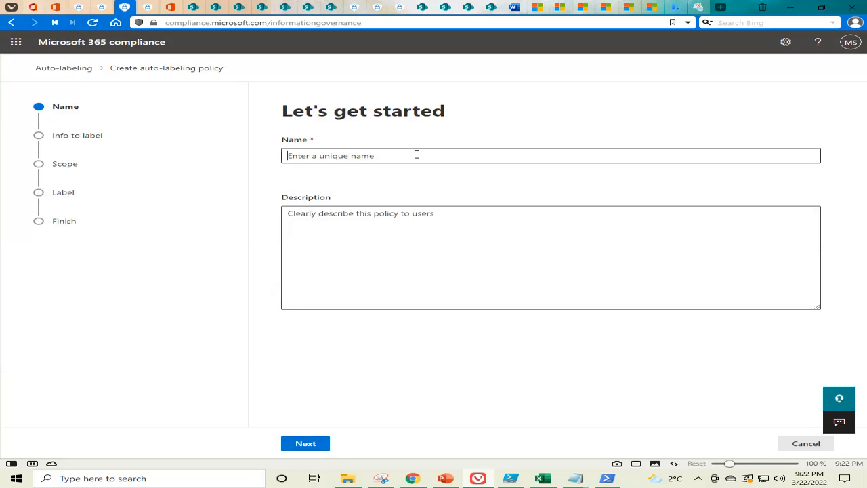
type("Auto-Labeling Policy")
type("3 Years")
key("ctrl+a")
key("ctrl+c")
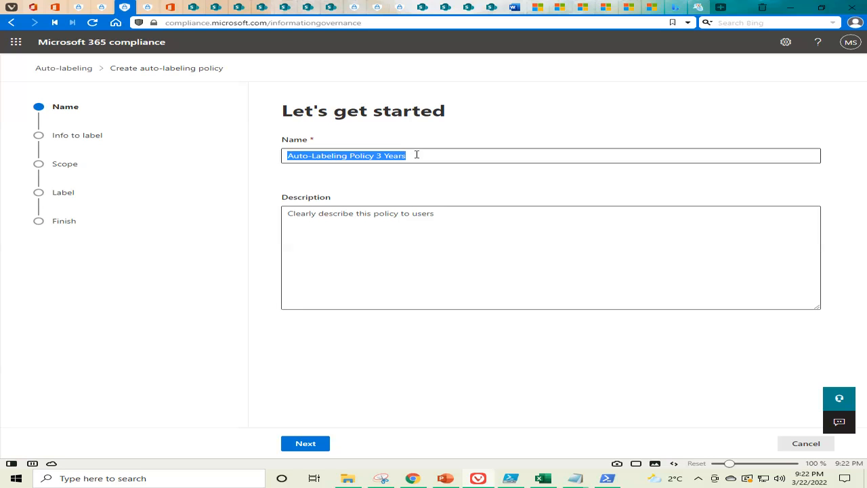
left_click(414, 228)
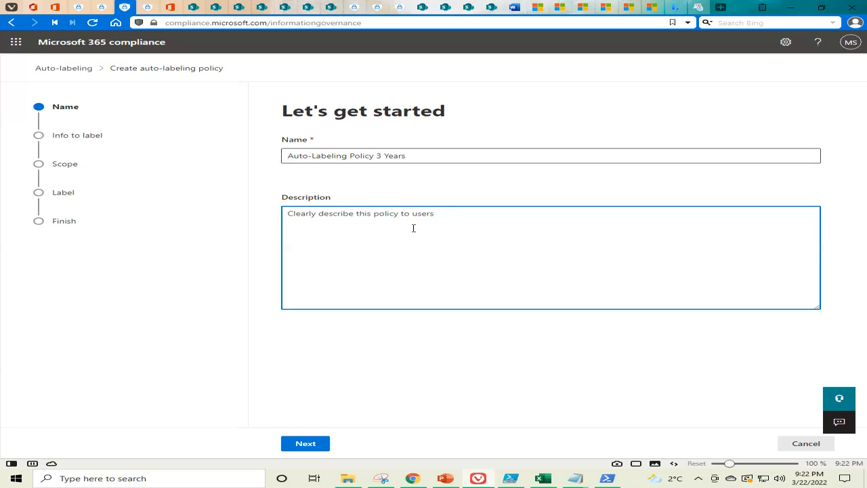
key("ctrl+v")
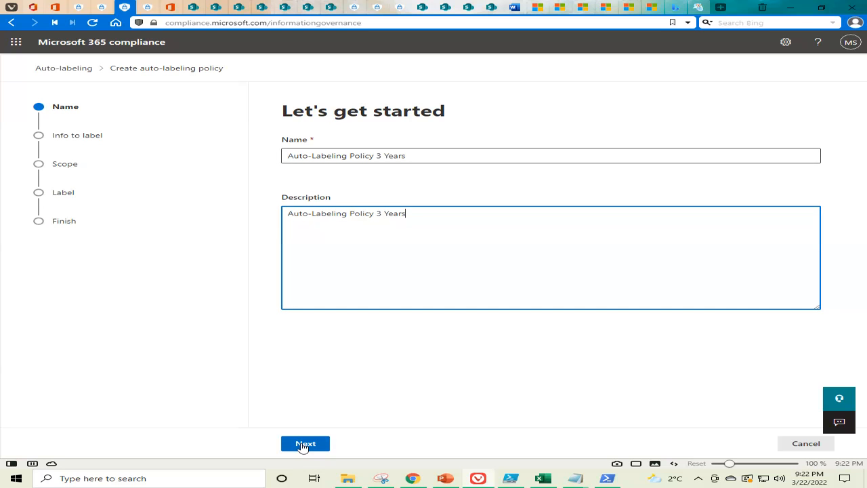
key("ctrl+a")
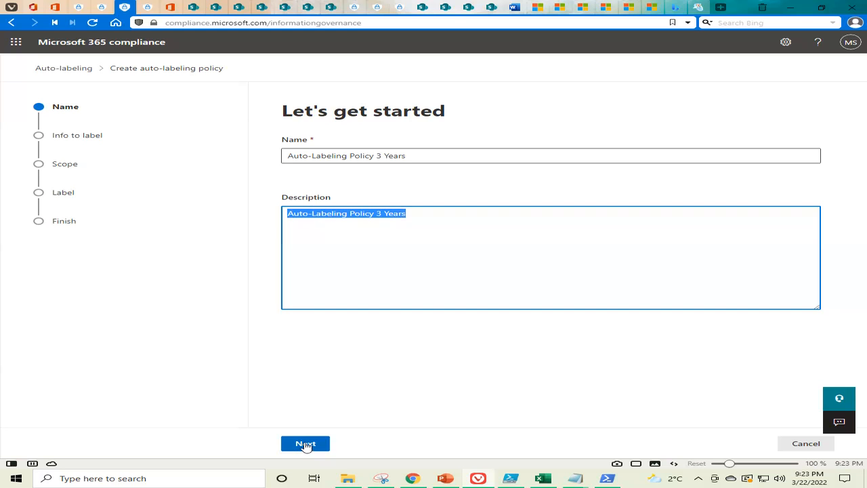
left_click(304, 445)
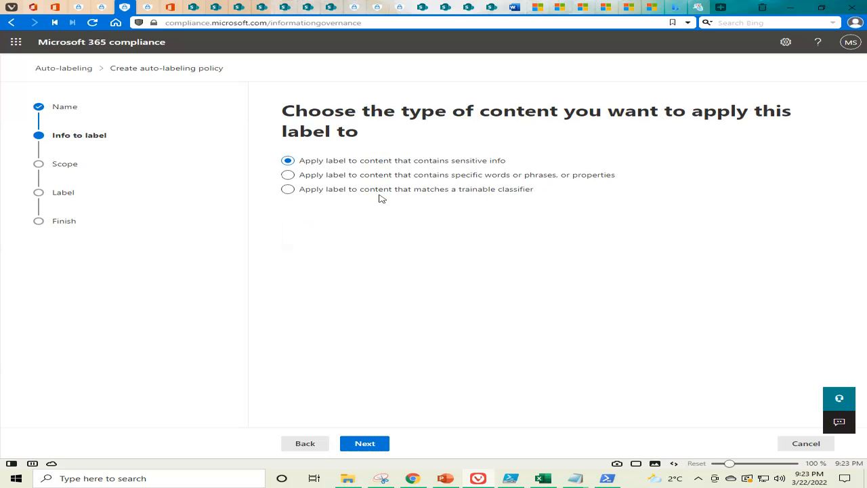
Apply the label to content that contains specific words or phrases, or properties, and begin the query's conditions
left_click(289, 176)
left_click(364, 444)
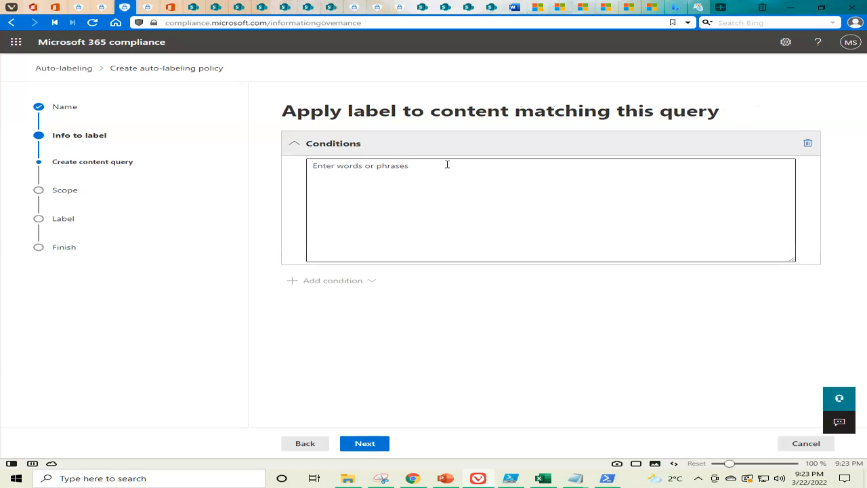
left_click(470, 165)
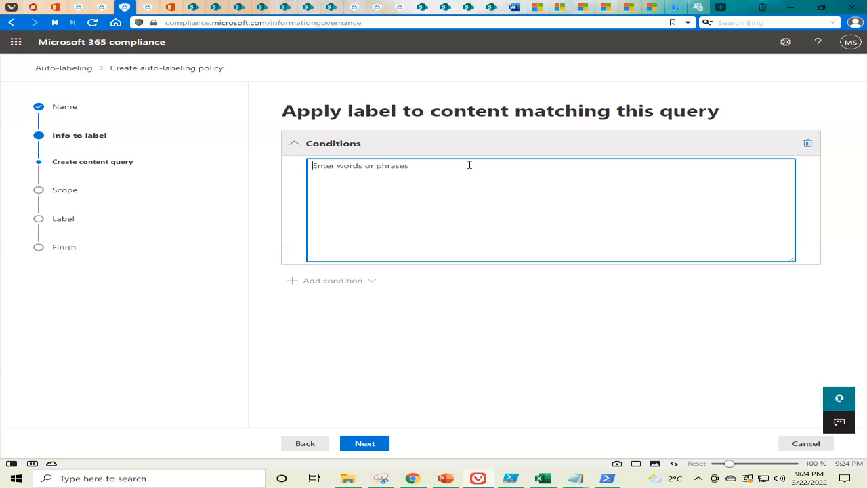
type("Bank Ruptcy")
right_click(355, 167)
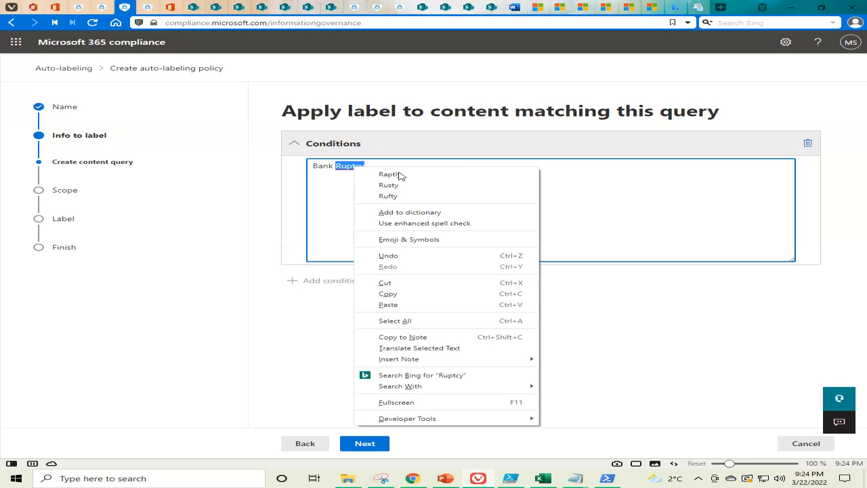
left_click(391, 174)
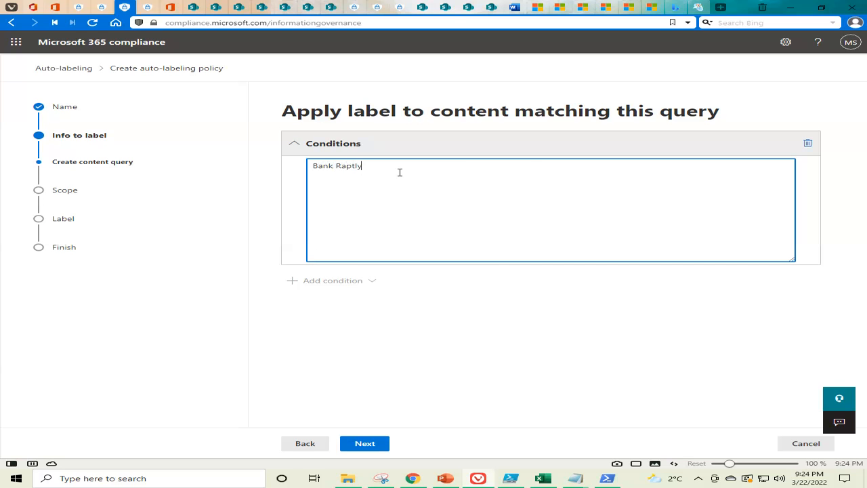
right_click(350, 167)
left_click(534, 173)
key("ctrl+z")
right_click(351, 167)
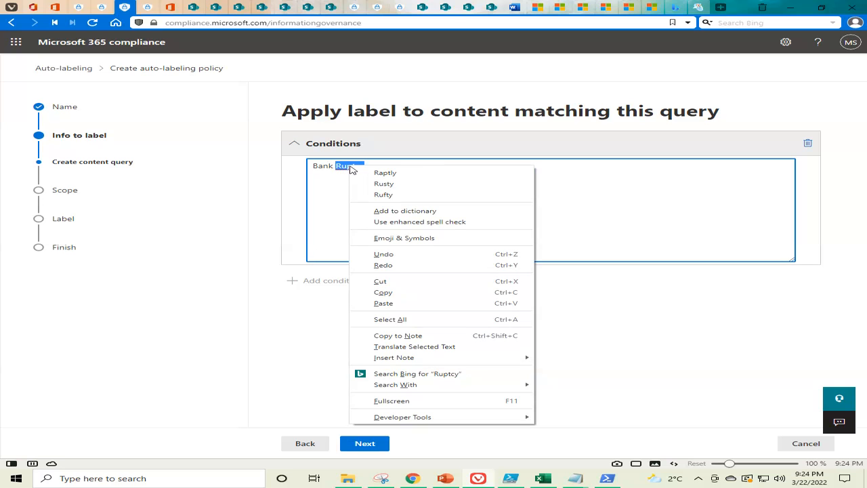
key("Escape")
left_click(511, 167)
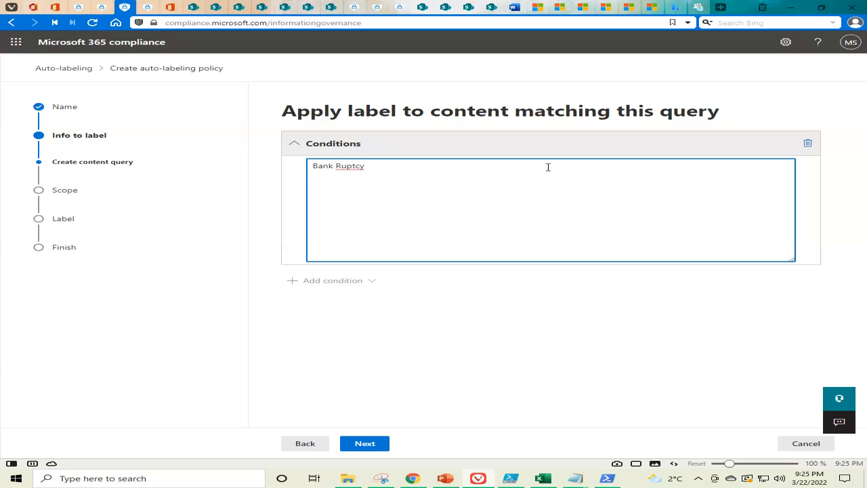
key("BackSpace")
key("BackSpace")
right_click(349, 167)
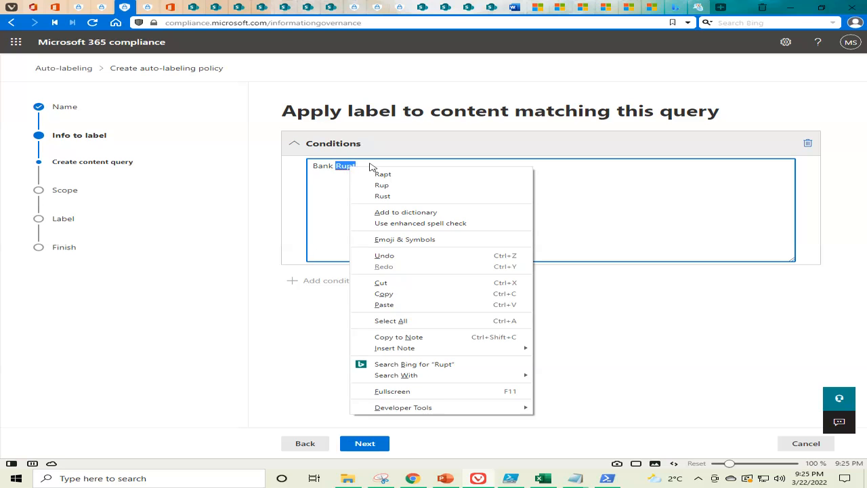
left_click(372, 166)
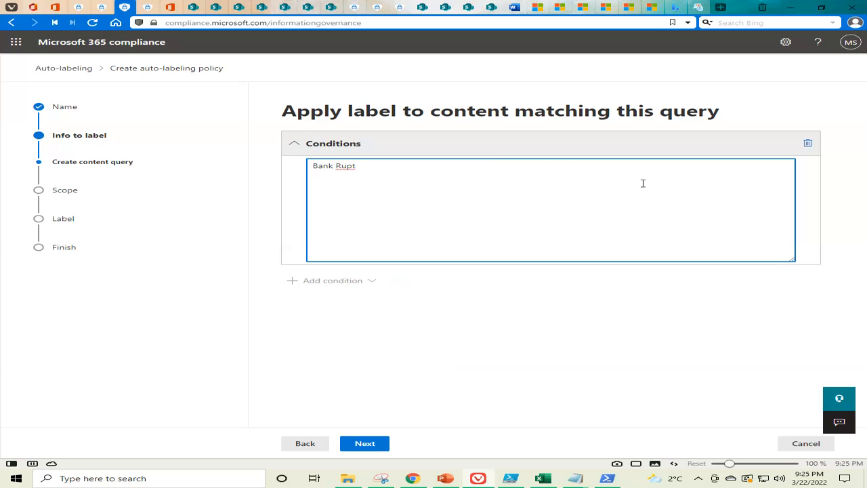
key("BackSpace")
key("BackSpace")
key("BackSpace")
key("BackSpace")
key("BackSpace")
key("BackSpace")
key("BackSpace")
key("BackSpace")
key("BackSpace")
Enter "Financial Problems, Bank Loan, Unpaid" as the content query's words and continue to the scope settings
type("Financial Problems,")
type("Bank")
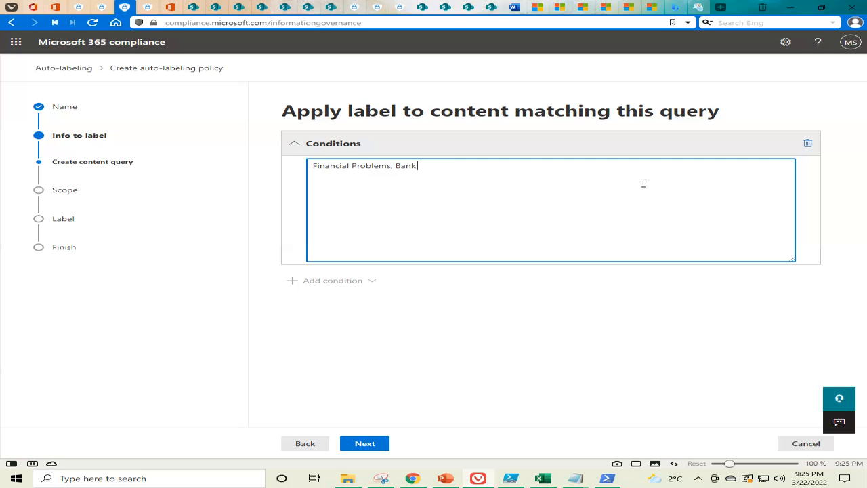
type(" Loan, Unpaid")
left_click(364, 445)
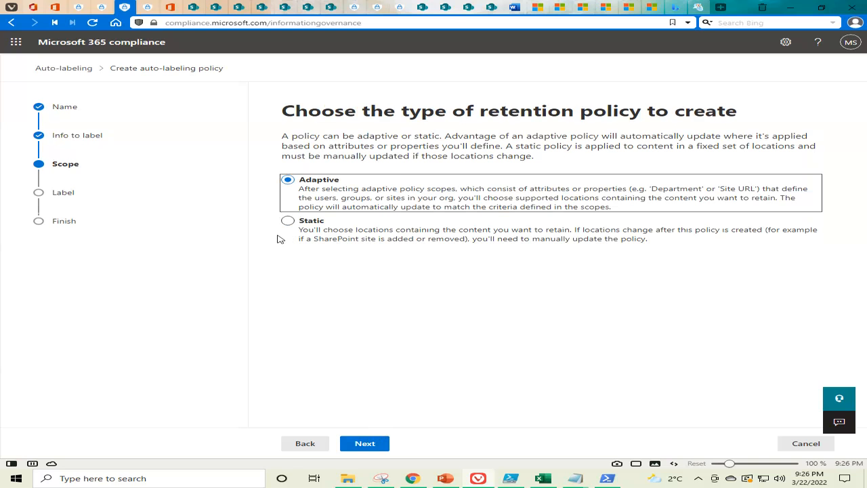
Make the policy static and limit its locations to SharePoint sites, excluding Exchange email, OneDrive accounts and Microsoft 365 Groups
left_click(287, 220)
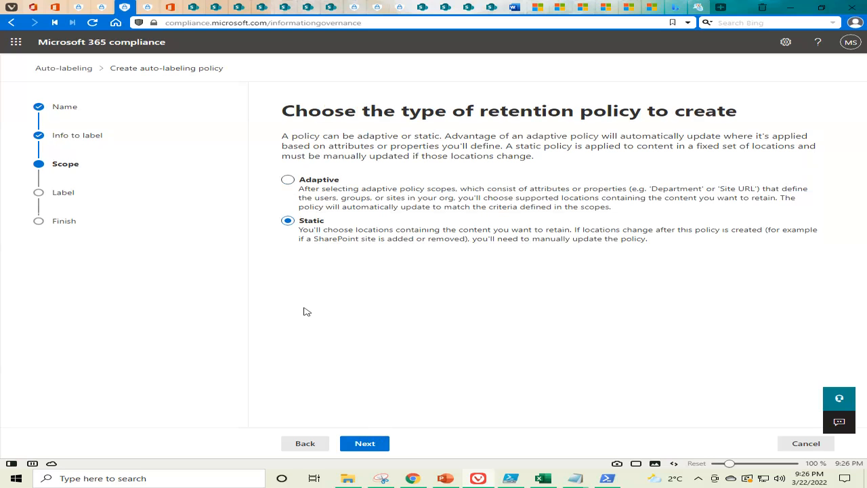
left_click(365, 444)
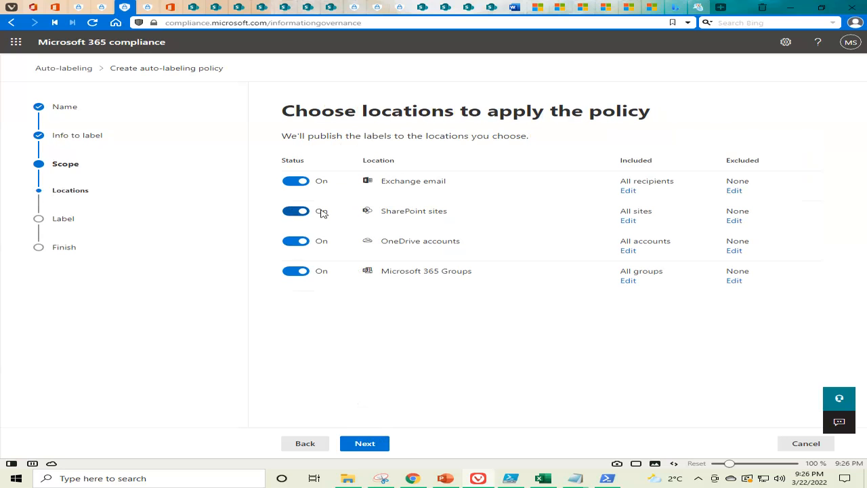
left_click(291, 181)
left_click(294, 242)
left_click(297, 272)
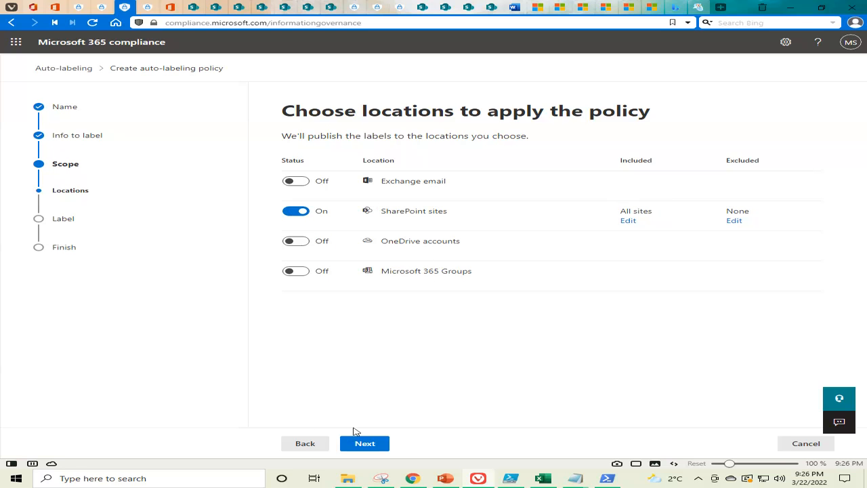
left_click(366, 445)
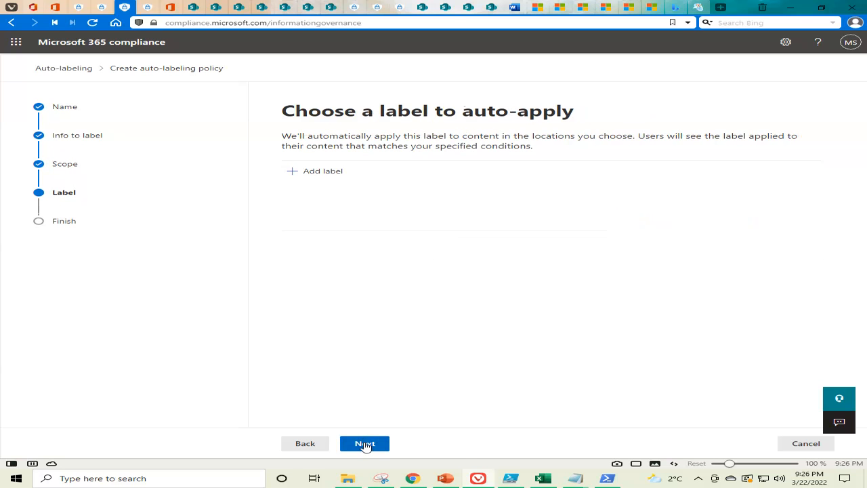
Choose Retention Label 3 Years as the label to auto-apply, then review and submit the auto-labeling policy
left_click(324, 175)
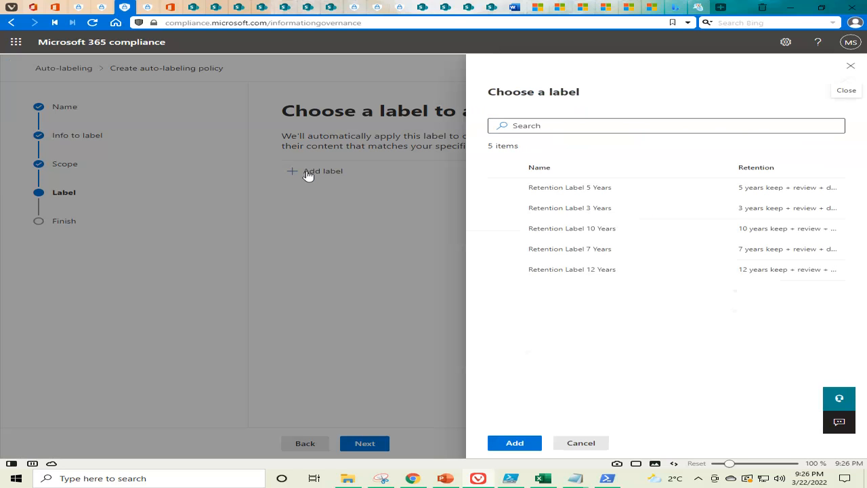
left_click(503, 208)
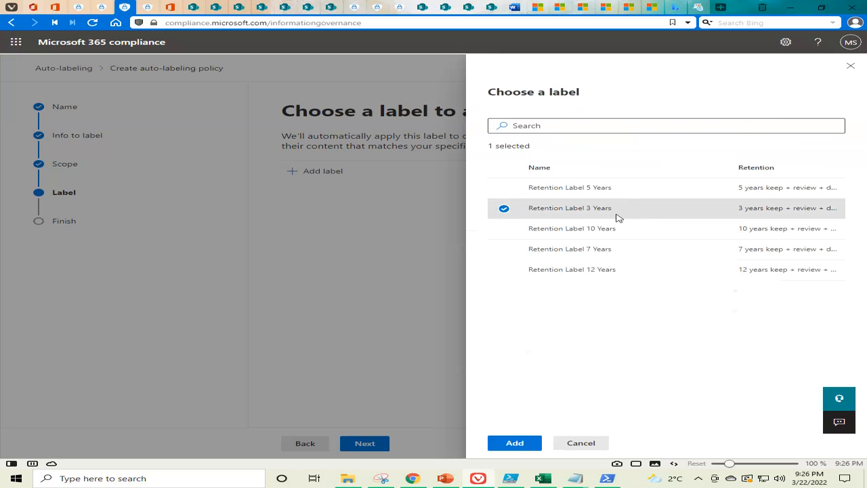
left_click(515, 444)
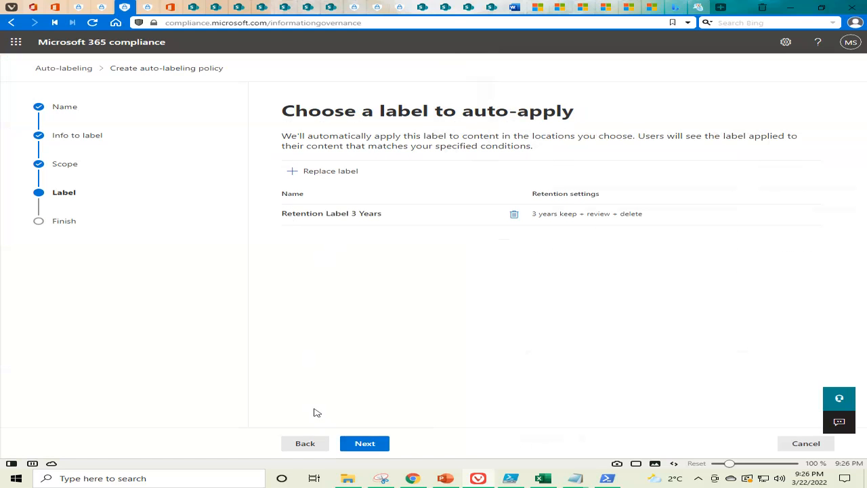
left_click(365, 443)
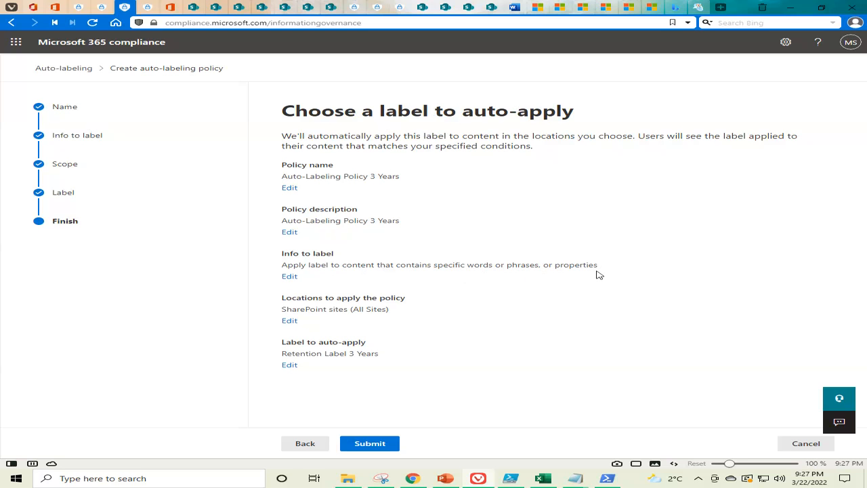
left_click(371, 445)
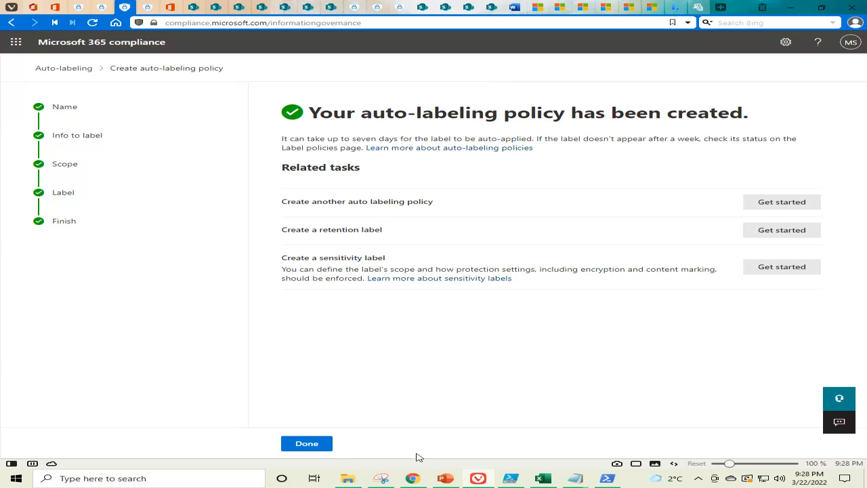
Switch to PowerPoint and review the Records Management slides 214 to 218 on creating an auto-labeling policy
left_click(447, 479)
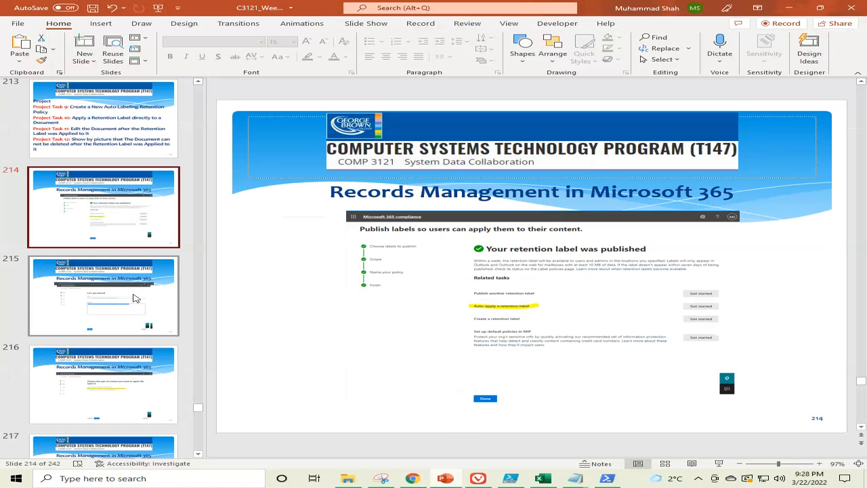
left_click(75, 285)
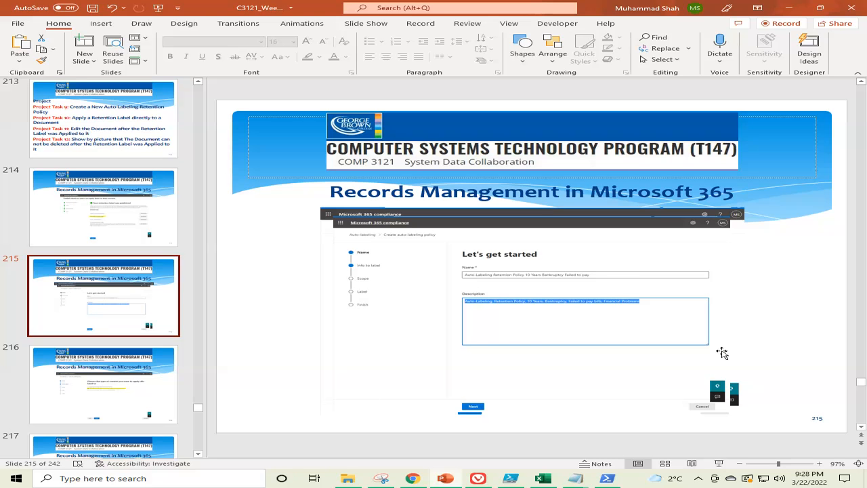
scroll(722, 353, "down", 1)
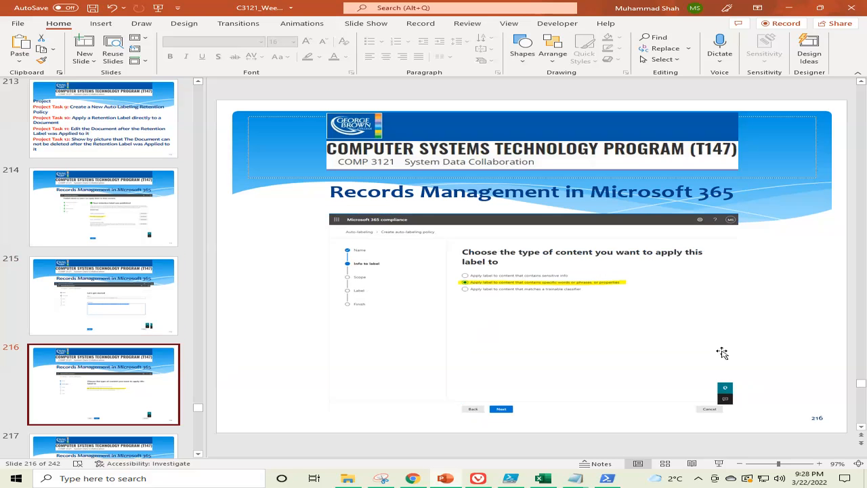
scroll(723, 353, "down", 1)
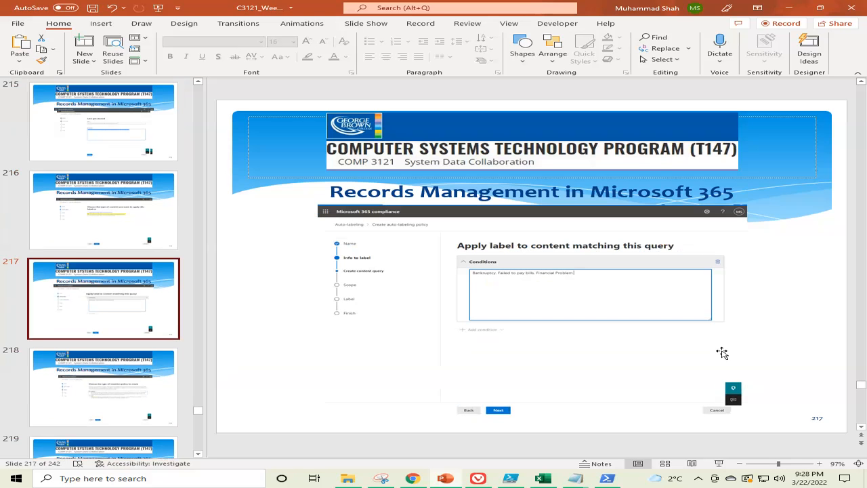
scroll(722, 353, "down", 1)
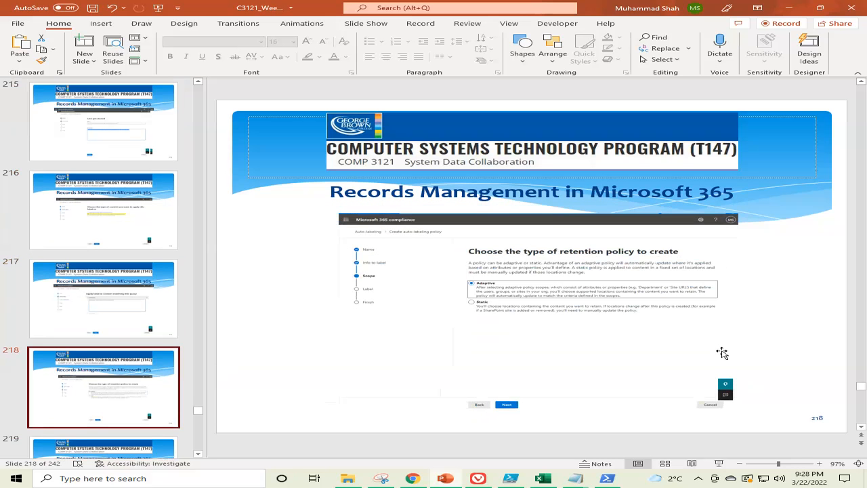
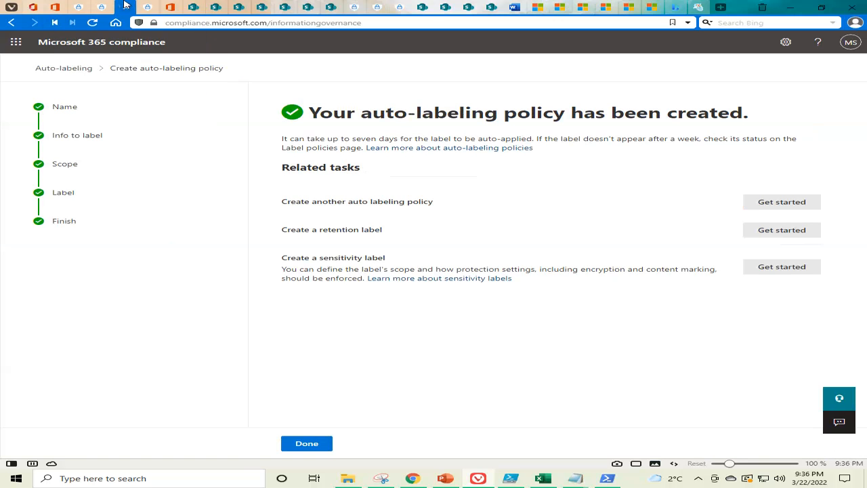
Look through the pages open in the browser for the SharePoint admin center's list of active sites
left_click(146, 5)
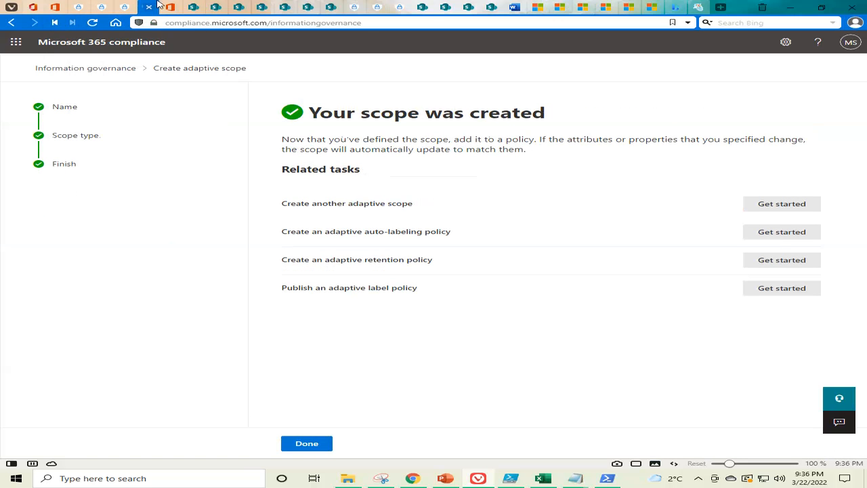
left_click(170, 6)
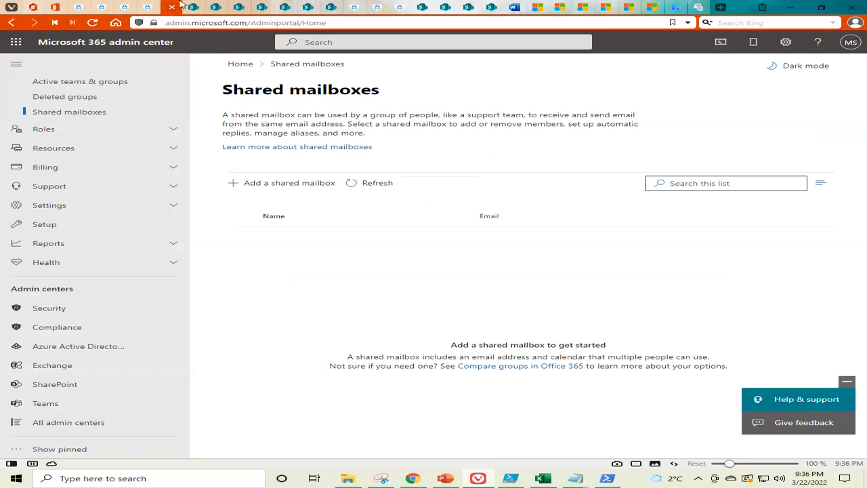
left_click(193, 5)
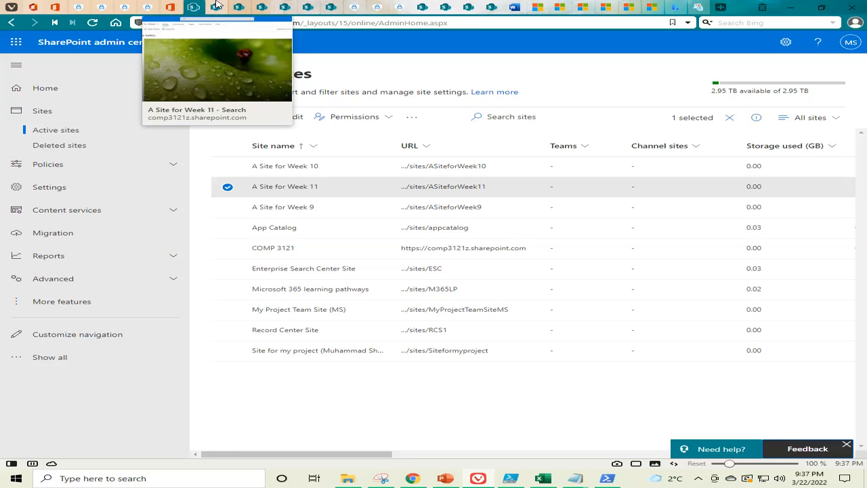
left_click(216, 5)
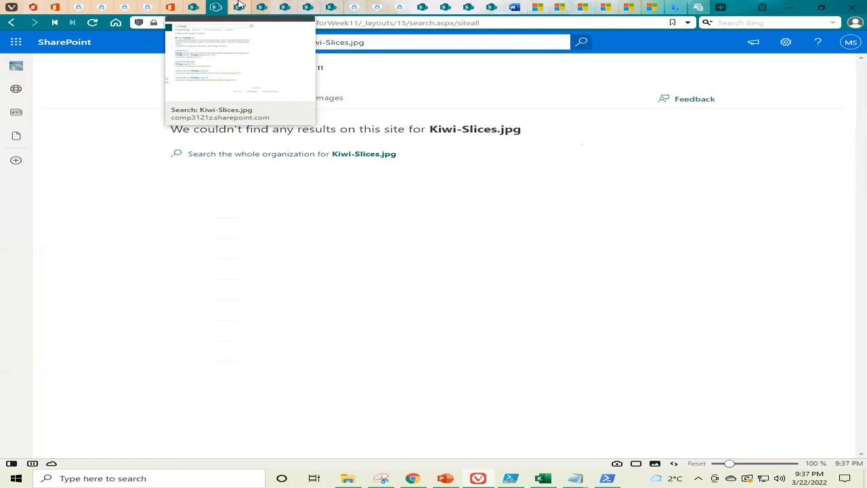
left_click(239, 5)
left_click(263, 5)
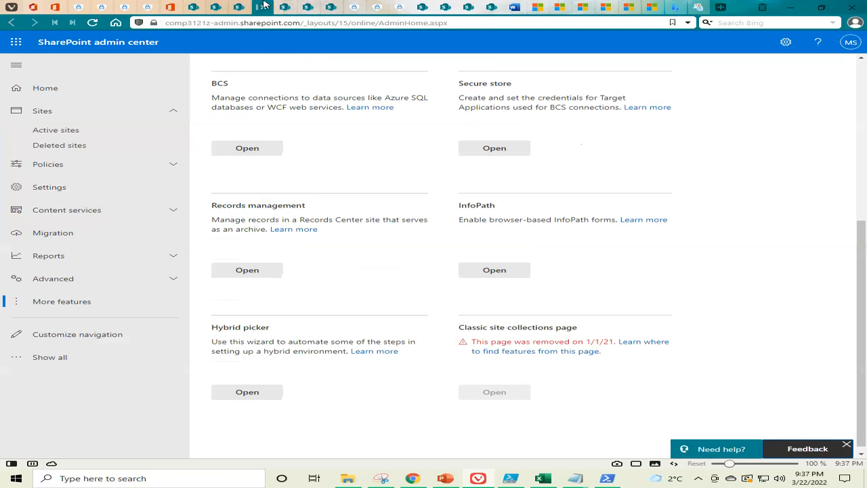
left_click(287, 5)
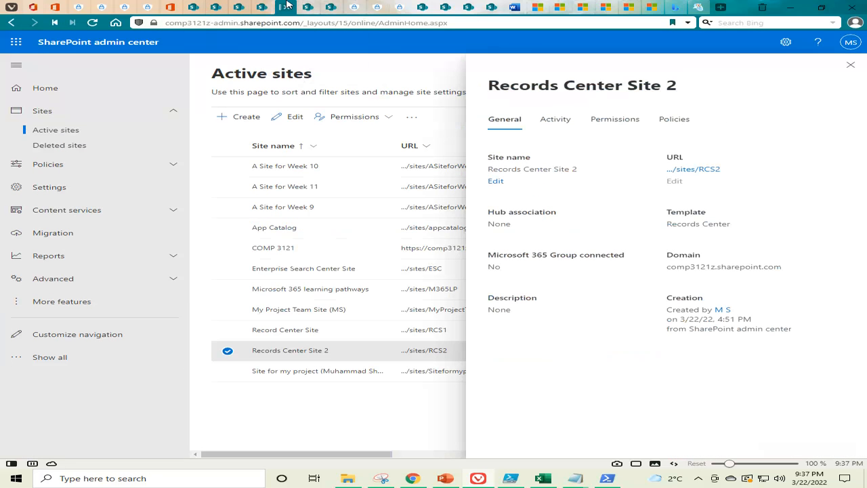
left_click(308, 5)
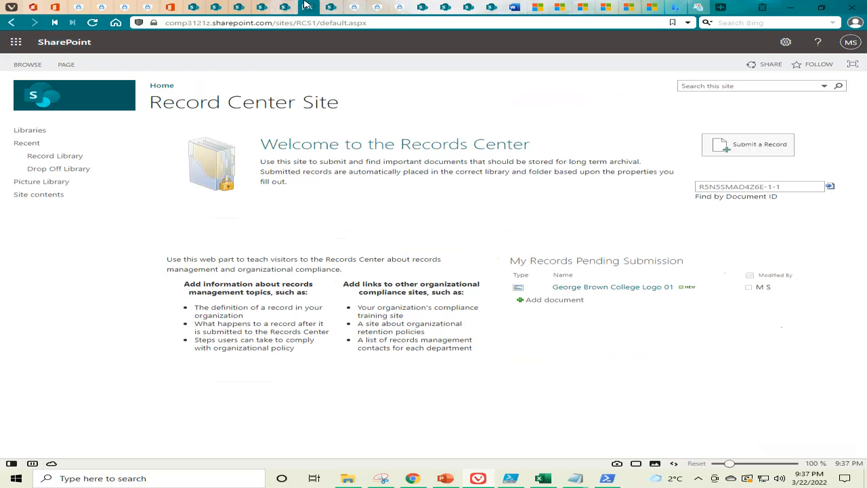
left_click(331, 5)
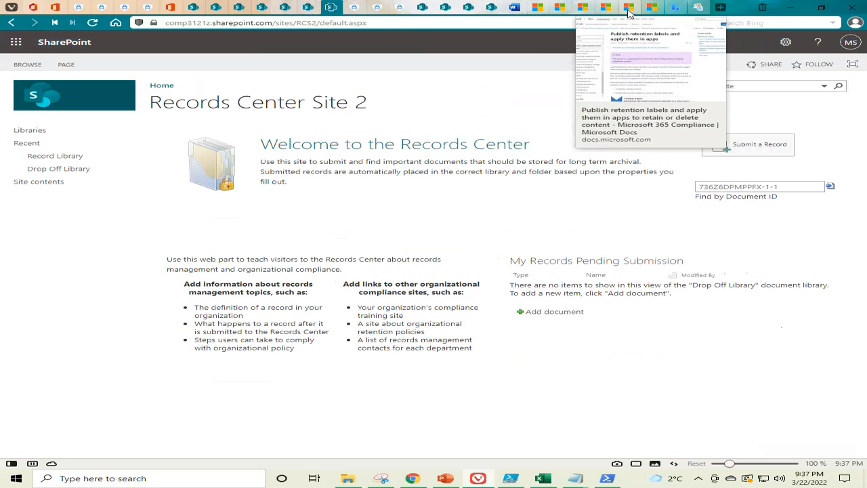
left_click(822, 7)
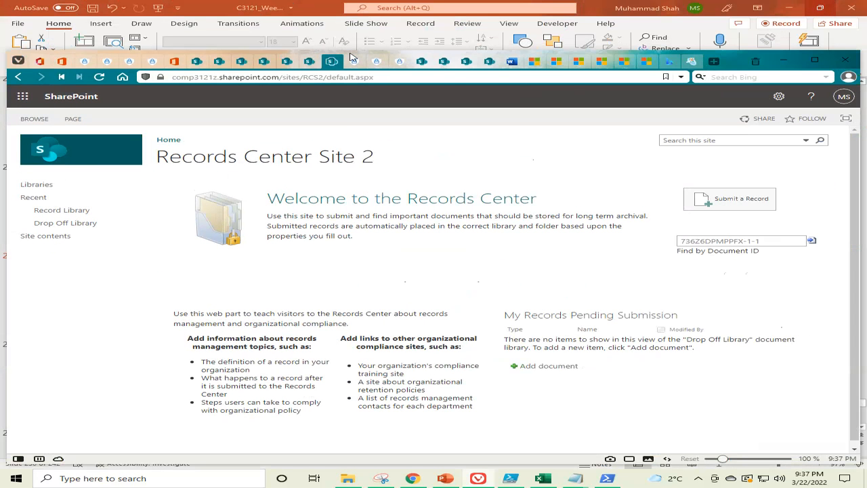
left_click(420, 61)
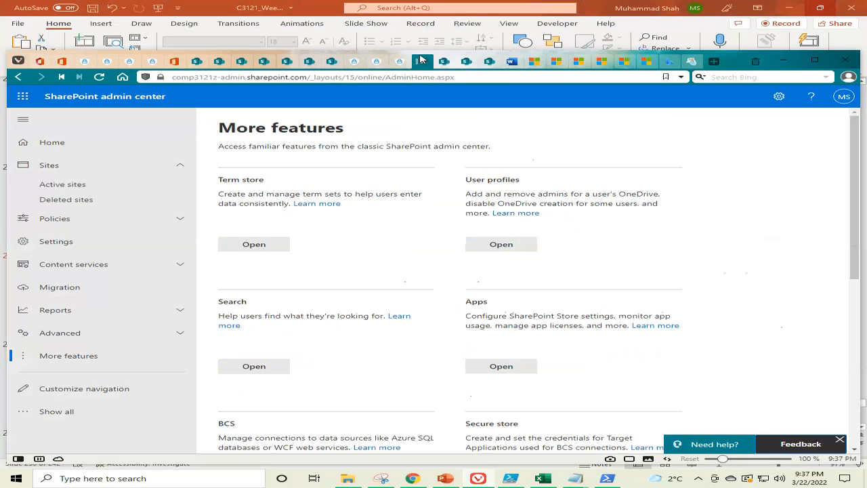
left_click(448, 61)
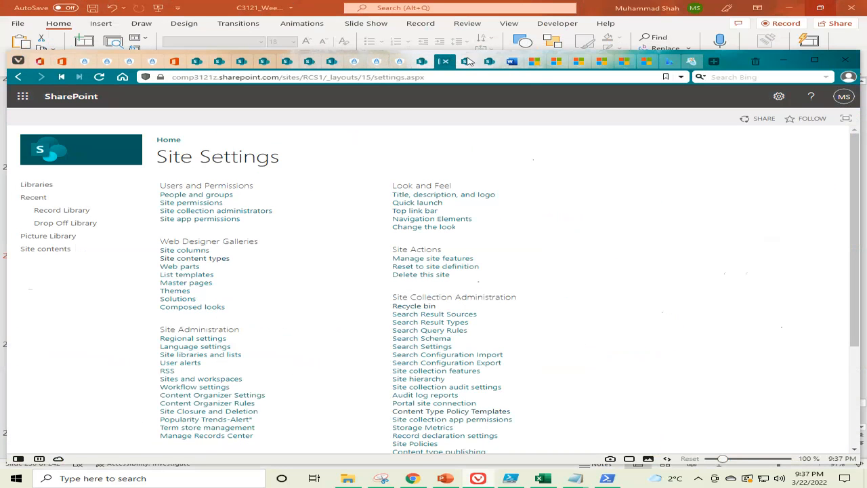
left_click(471, 60)
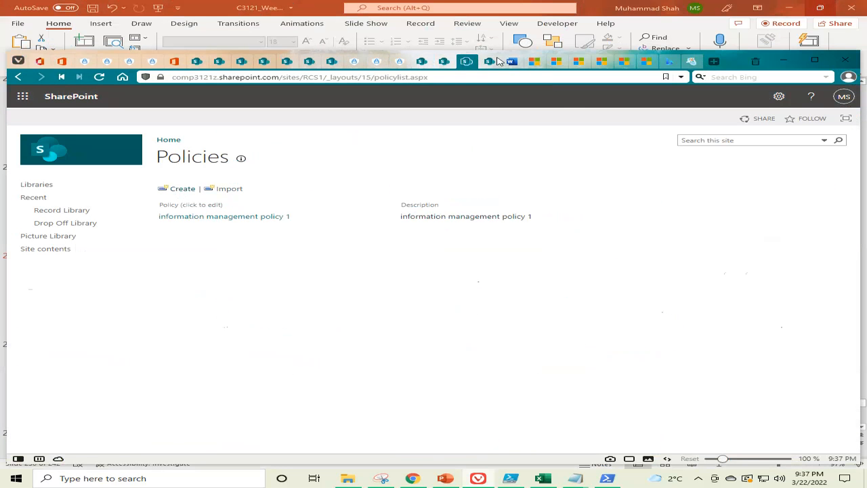
left_click(498, 60)
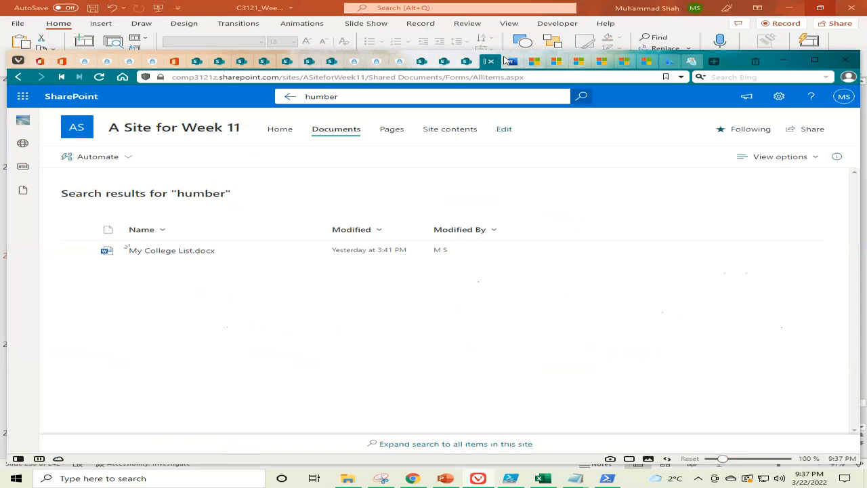
left_click(512, 60)
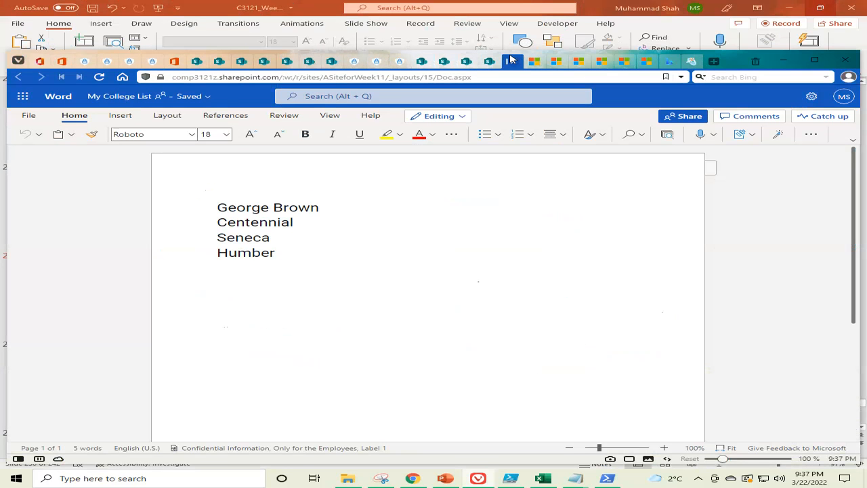
left_click(183, 60)
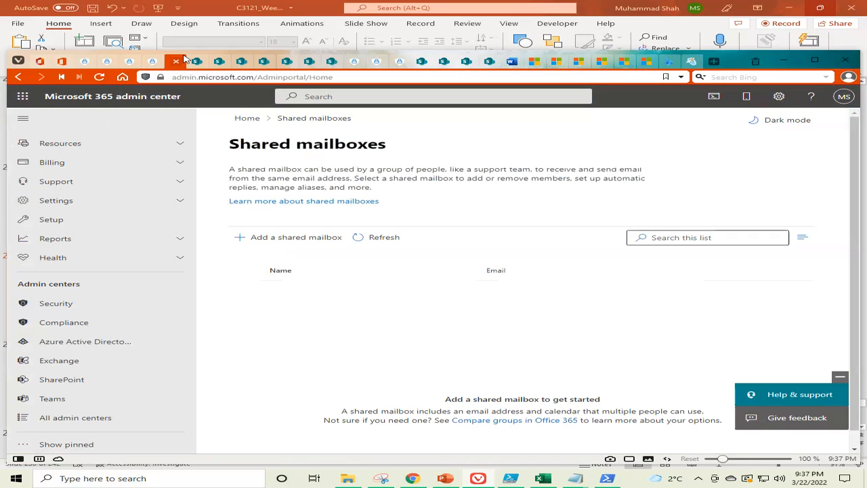
left_click(68, 60)
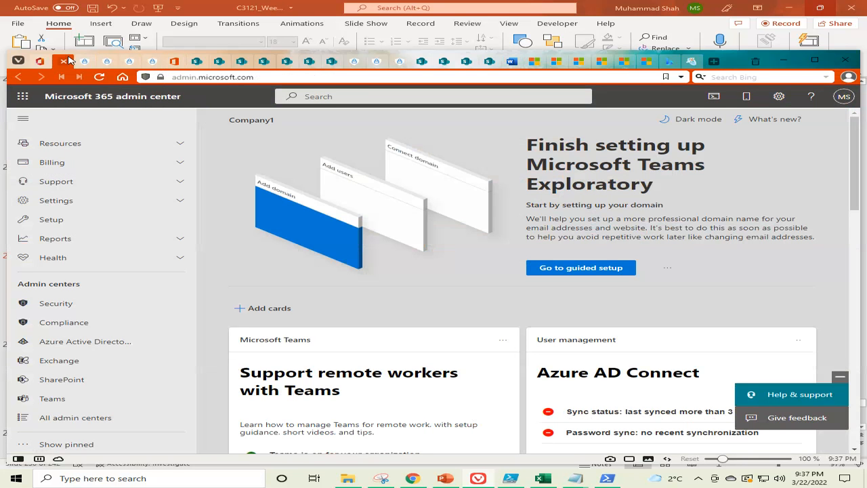
Open A Site for Week 11 from the active sites list in a new tab and go to its document library
left_click(198, 60)
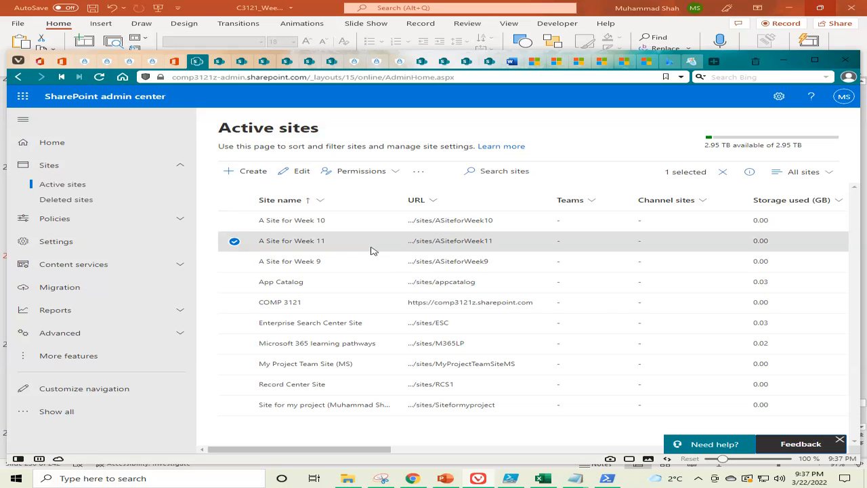
right_click(443, 247)
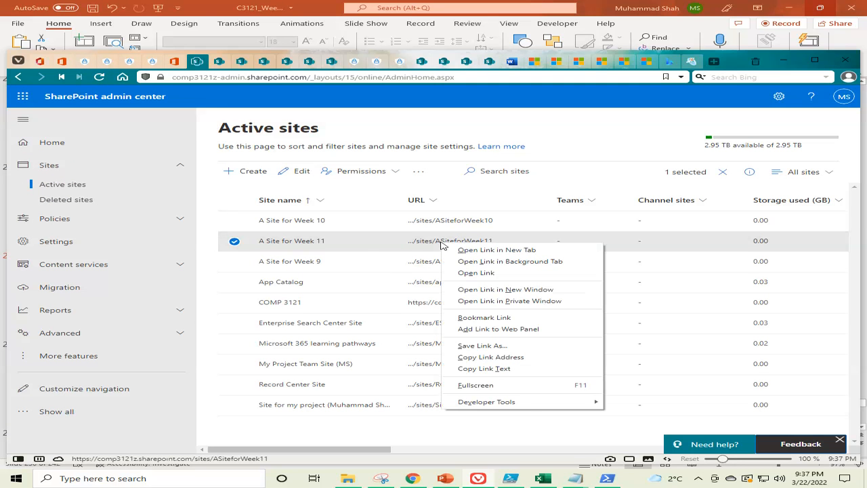
left_click(490, 250)
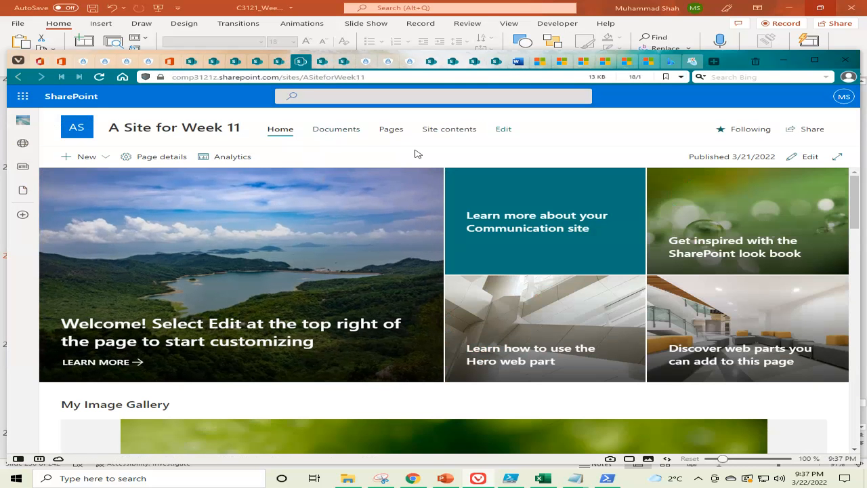
left_click(336, 133)
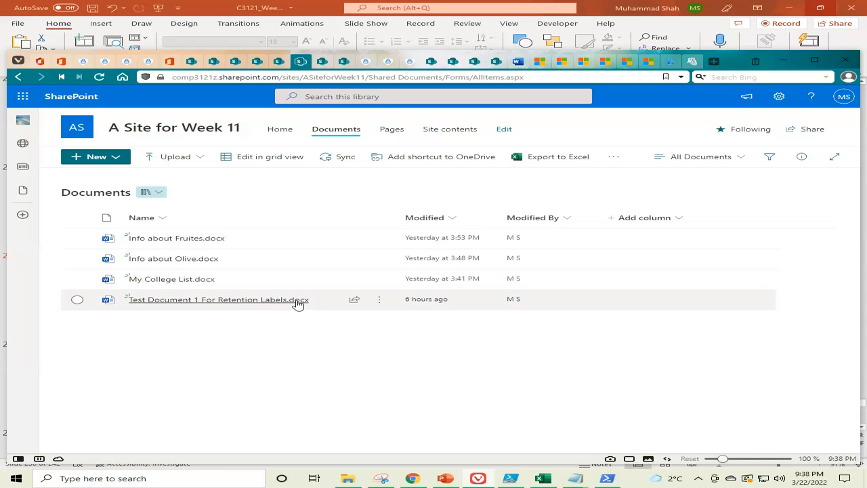
Show the details of Test Document 1 For Retention Labels.docx and check which retention label is applied
left_click(379, 301)
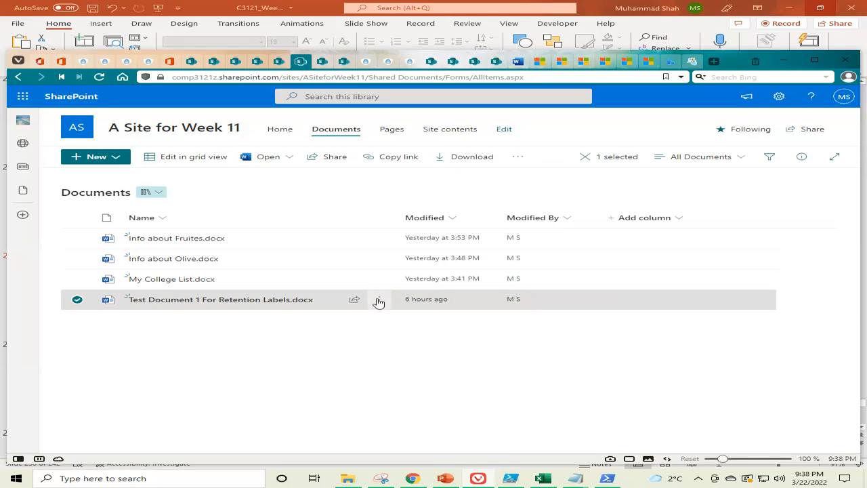
left_click(411, 442)
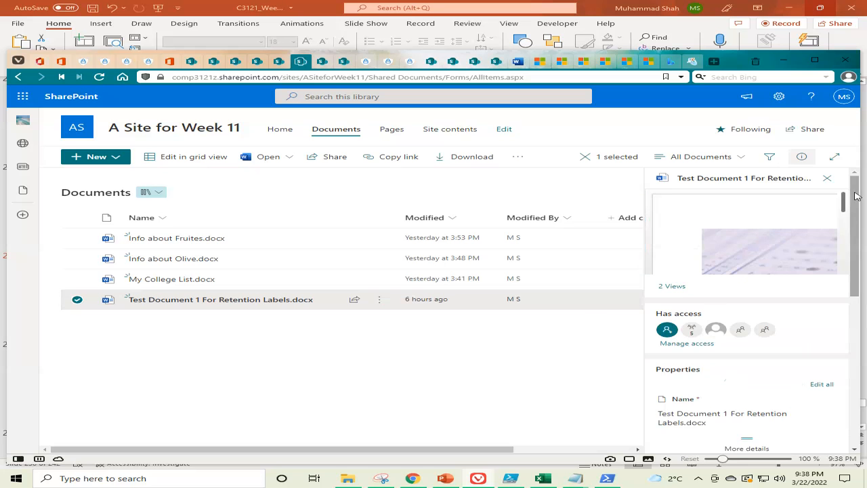
left_click_drag(858, 199, 859, 290)
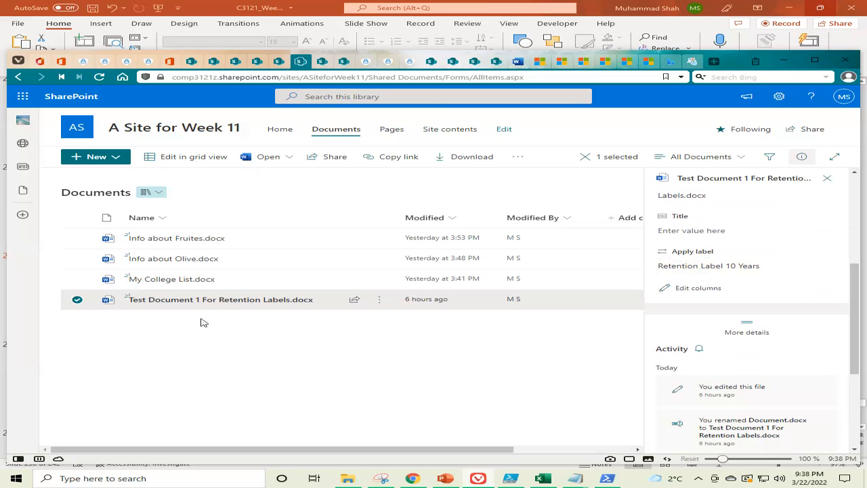
Show the details of Info about Fruites.docx and check whether a retention label is applied to it
left_click(190, 243)
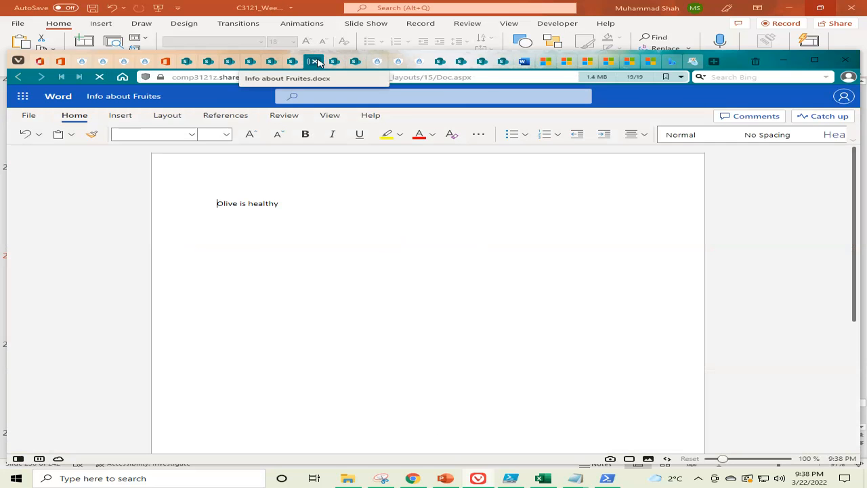
left_click(314, 62)
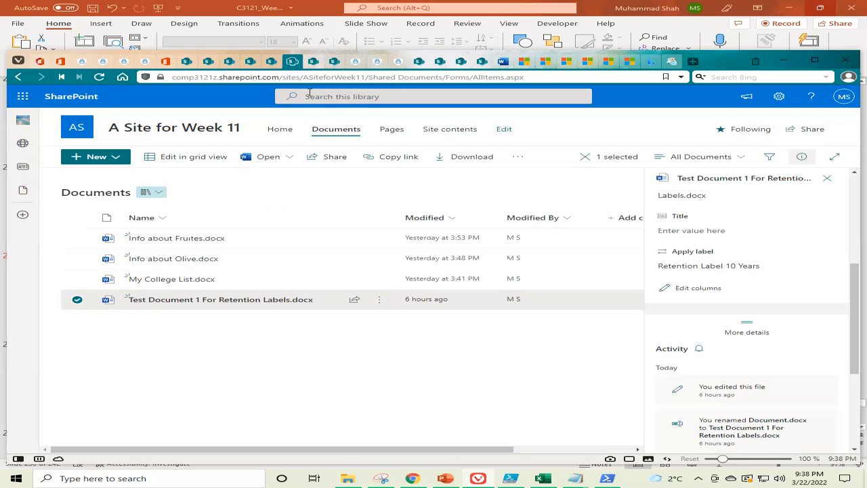
mouse_move(157, 238)
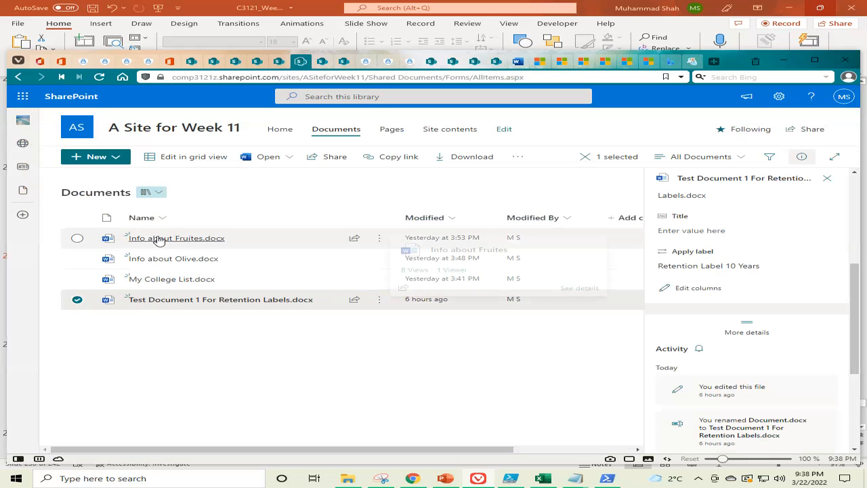
left_click(380, 243)
left_click(414, 441)
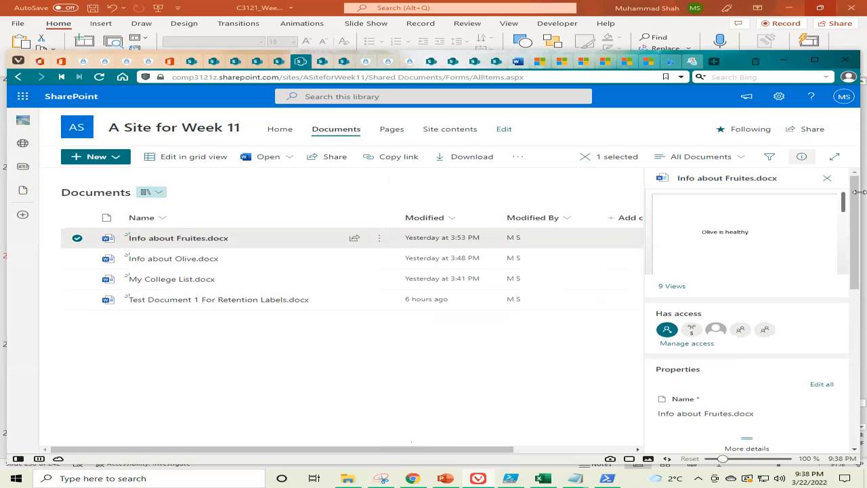
left_click_drag(855, 197, 856, 283)
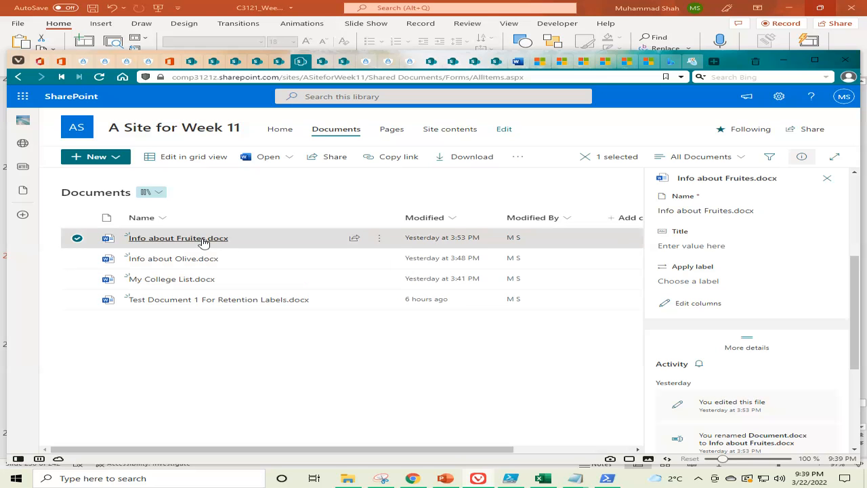
Delete Info about Fruites.docx from the Documents library and confirm sending it to the site recycle bin
mouse_move(204, 243)
left_click(380, 239)
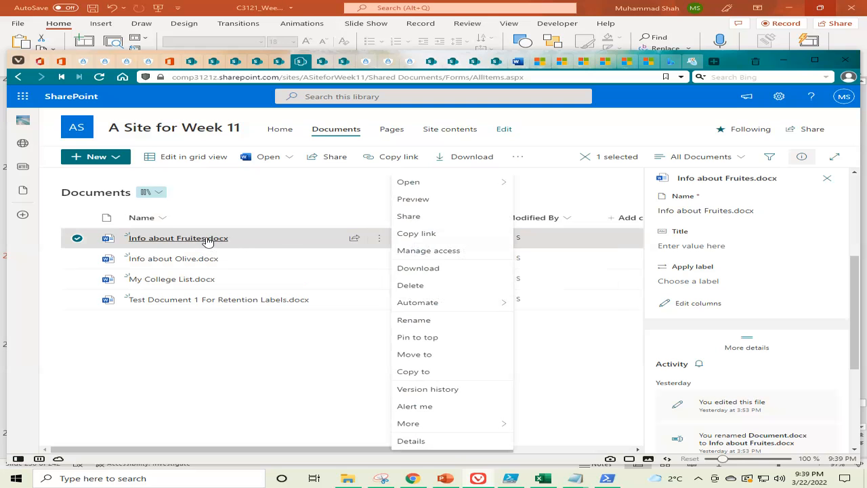
left_click(411, 287)
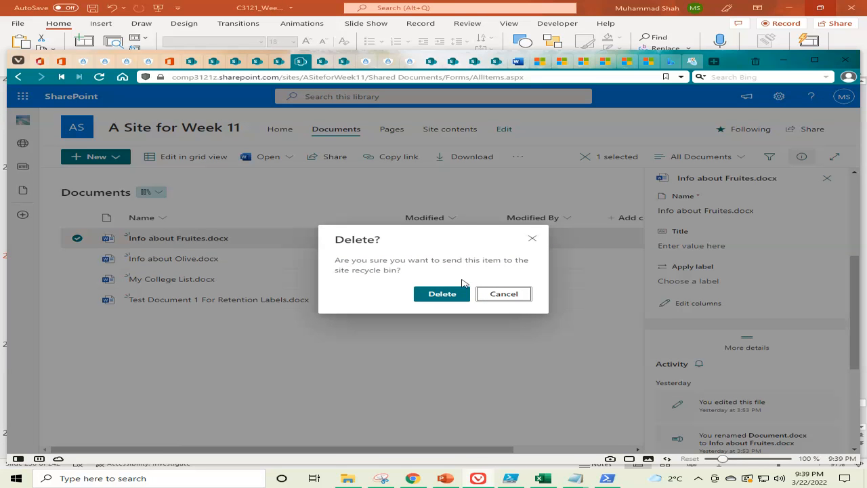
left_click(441, 294)
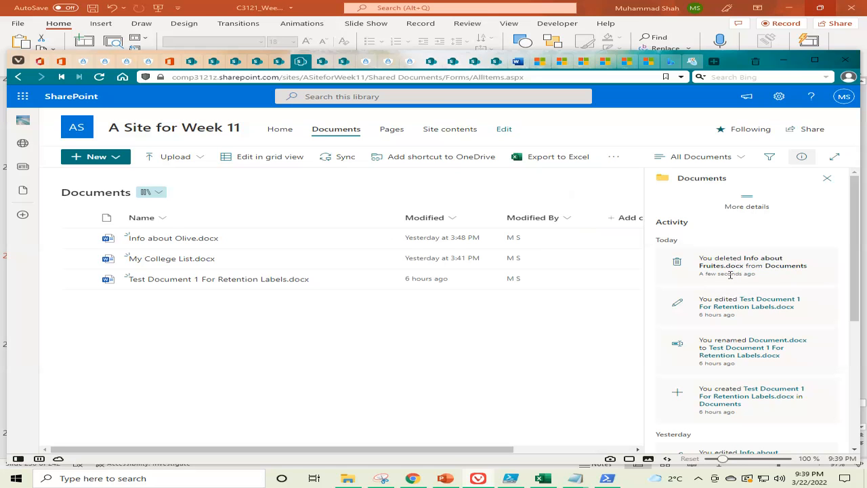
Review the entry about the deleted Info about Fruites.docx in the Documents library's activity and close the details
left_click(688, 267)
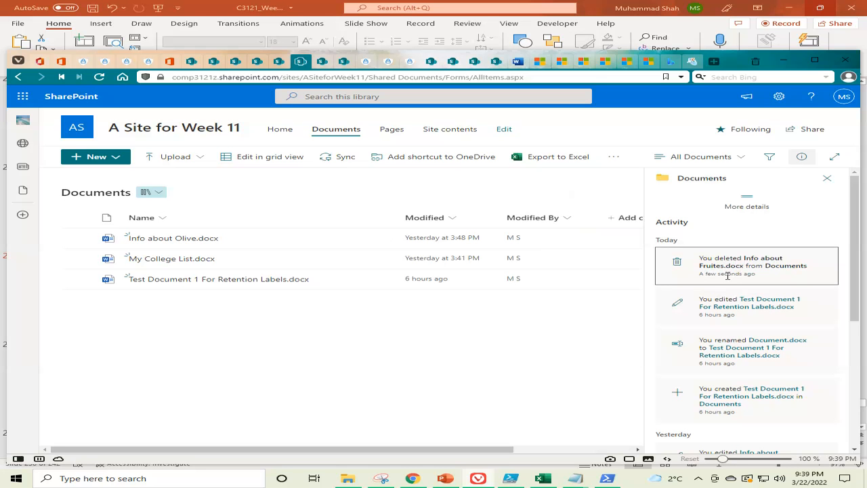
double_click(729, 264)
left_click(679, 265)
left_click_drag(856, 227, 859, 197)
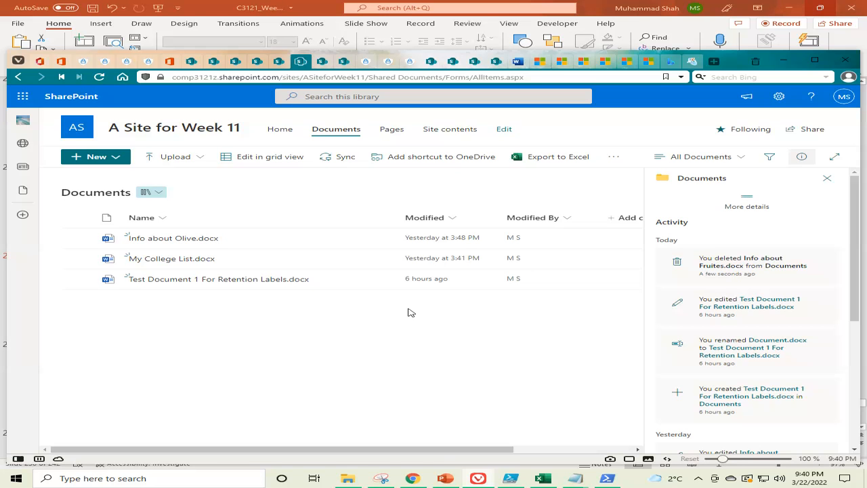
left_click(828, 179)
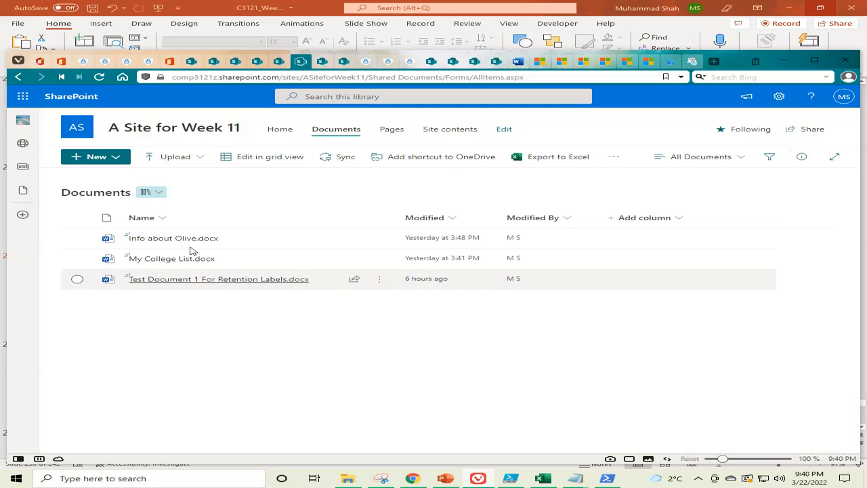
Look through the library's extra commands and view options, the Site contents and Home pages, and the Site Pages library with its activity
left_click(614, 158)
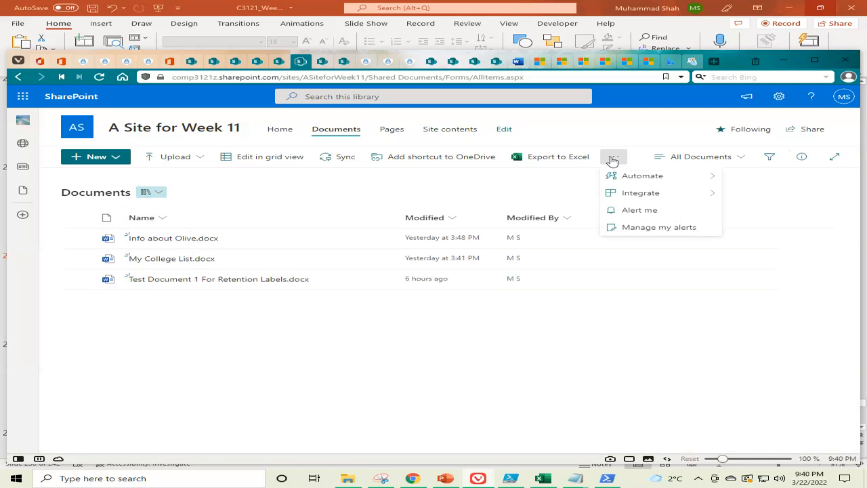
left_click(744, 158)
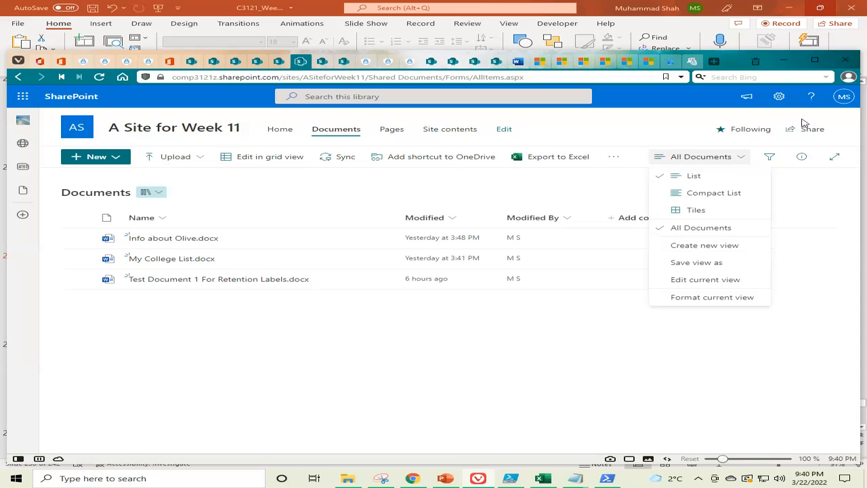
left_click(458, 131)
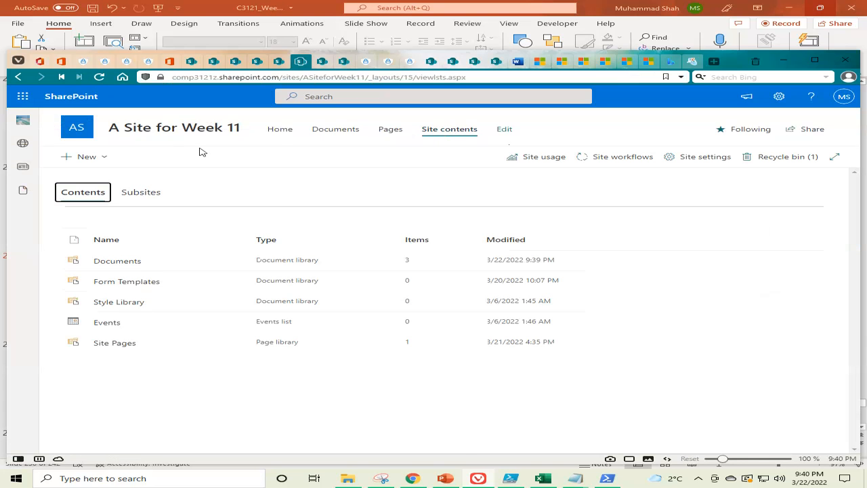
left_click(286, 131)
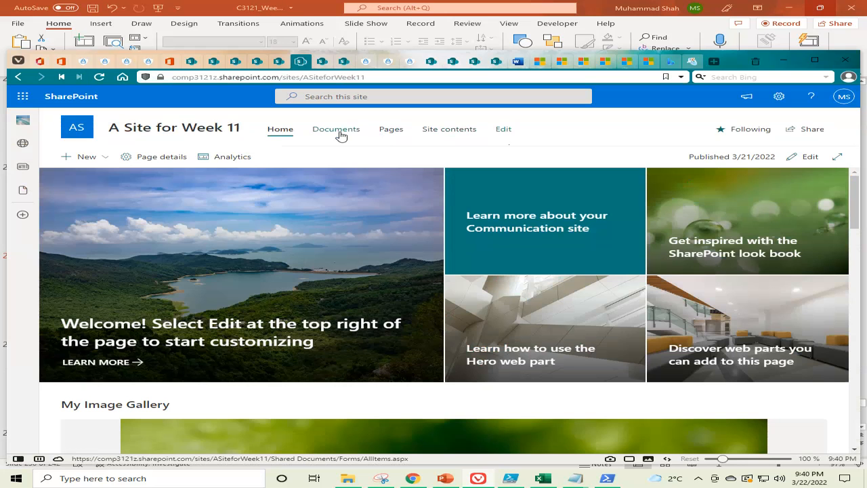
left_click(390, 132)
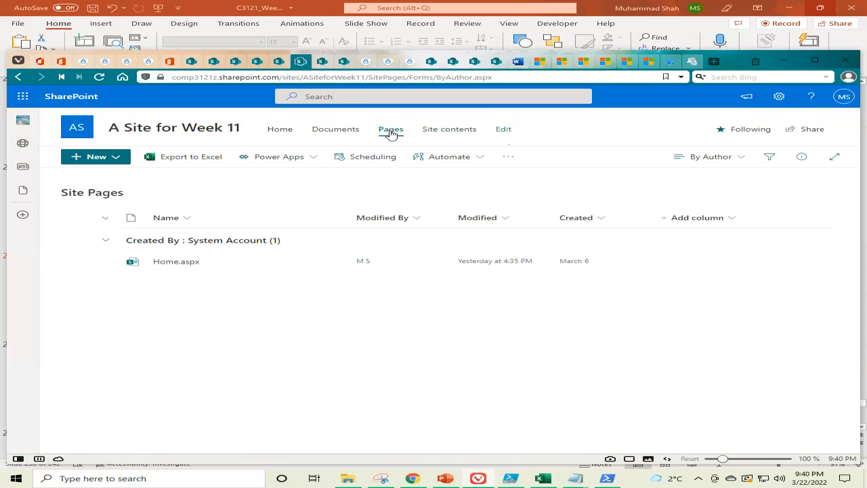
left_click(512, 158)
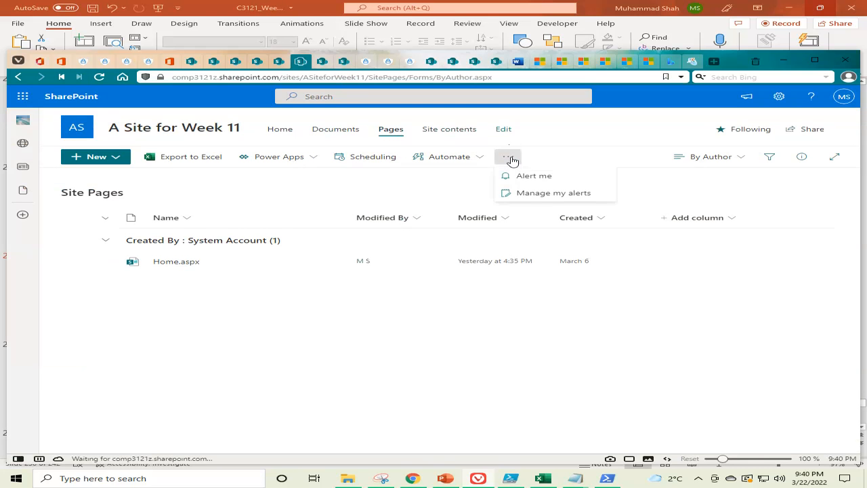
left_click(739, 160)
left_click(803, 158)
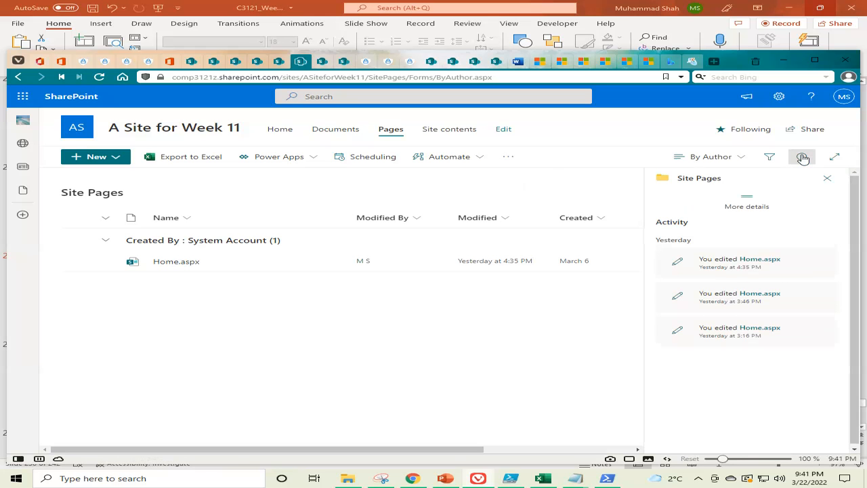
left_click(803, 158)
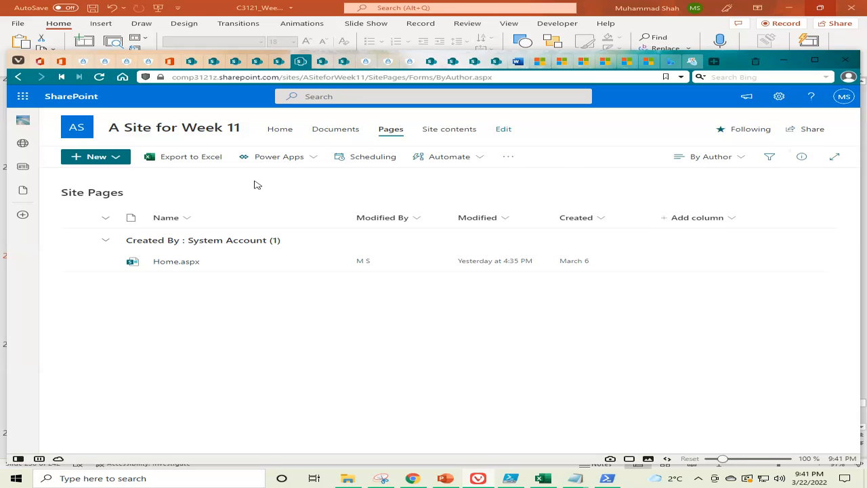
Return to the Documents library and apply Retention Label 10 Years to Info about Olive.docx through its details
left_click(343, 131)
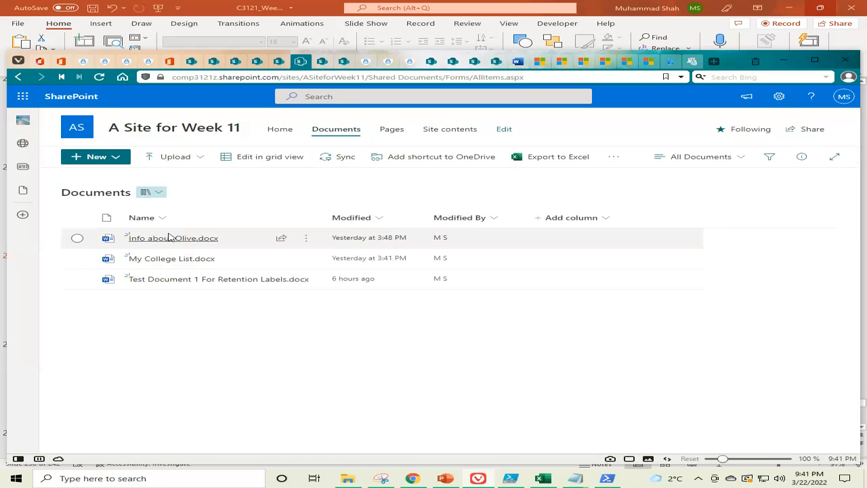
left_click(306, 240)
left_click(307, 239)
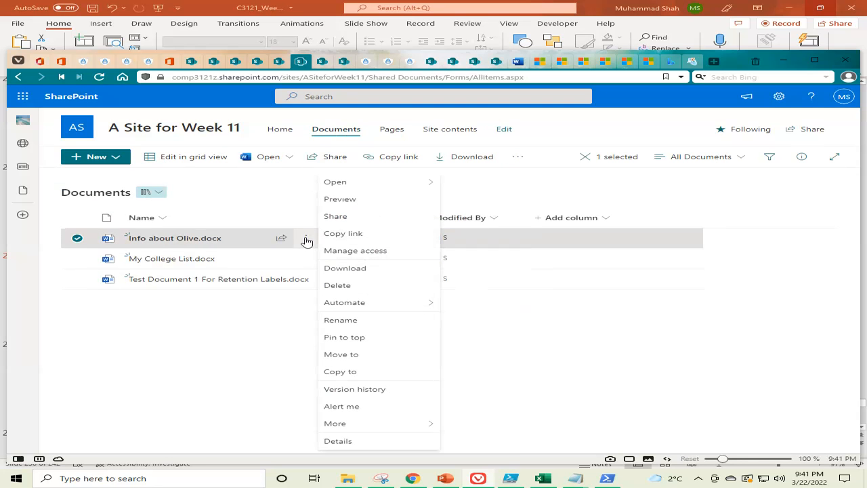
left_click(337, 442)
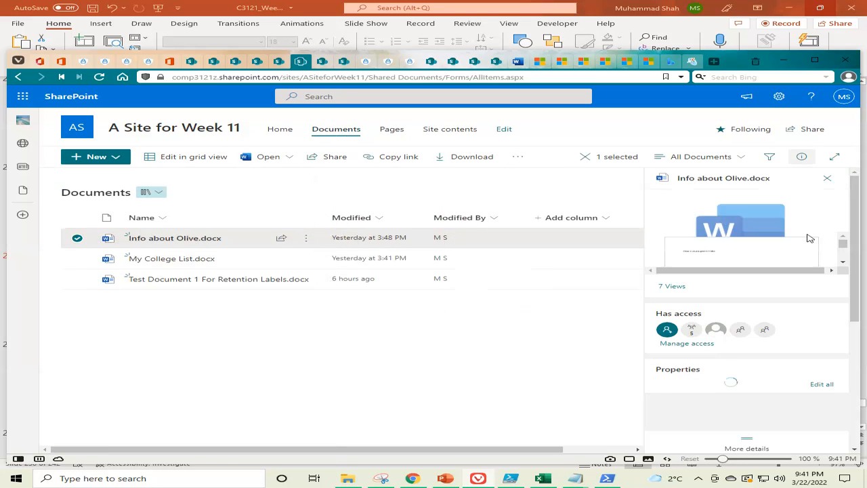
scroll(858, 191, "down", 3)
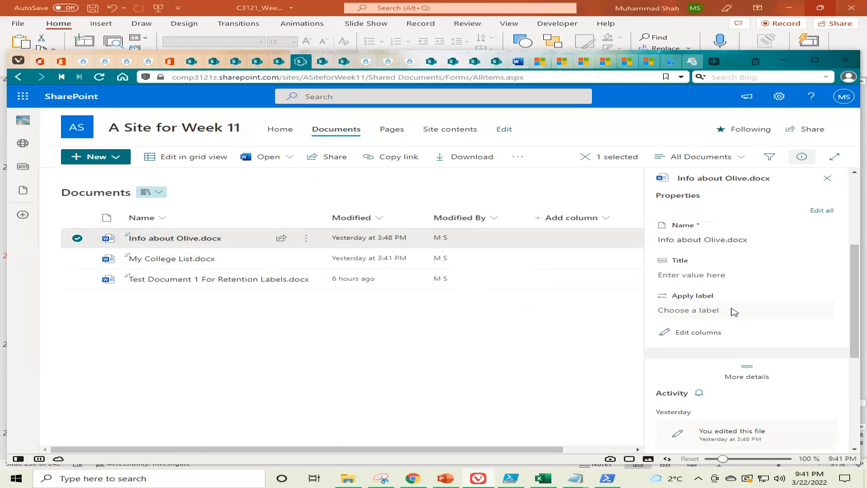
left_click(696, 309)
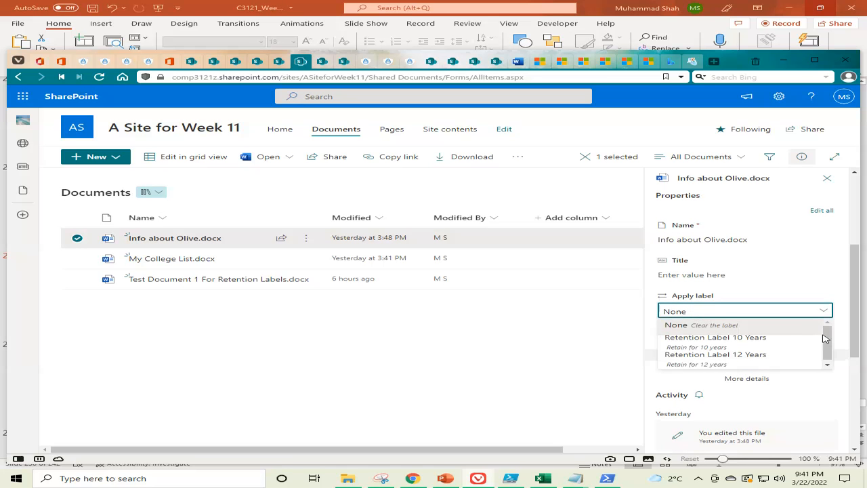
scroll(838, 347, "down", 1)
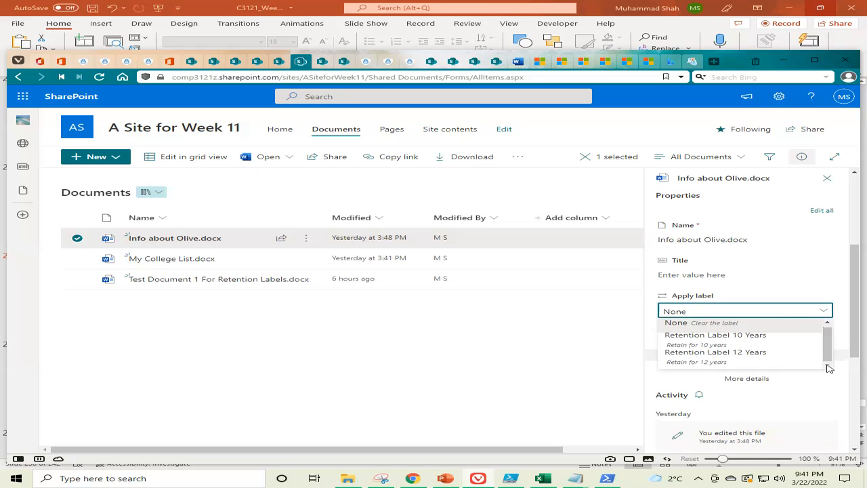
left_click(828, 324)
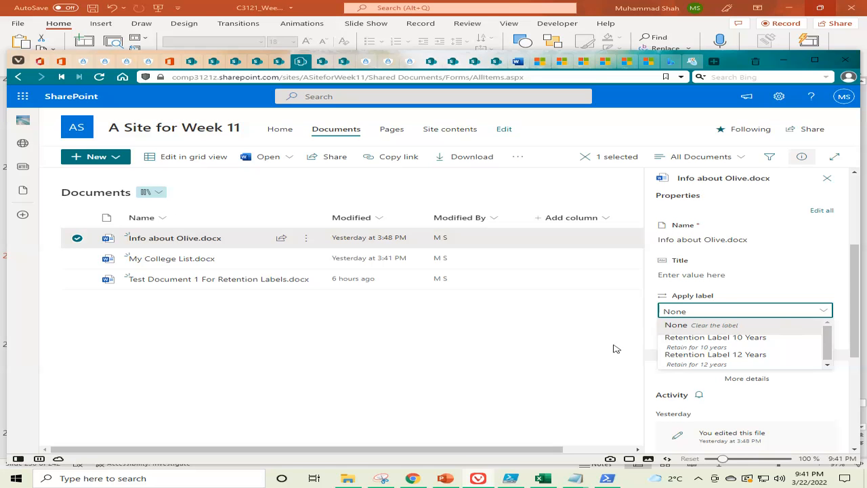
left_click(751, 344)
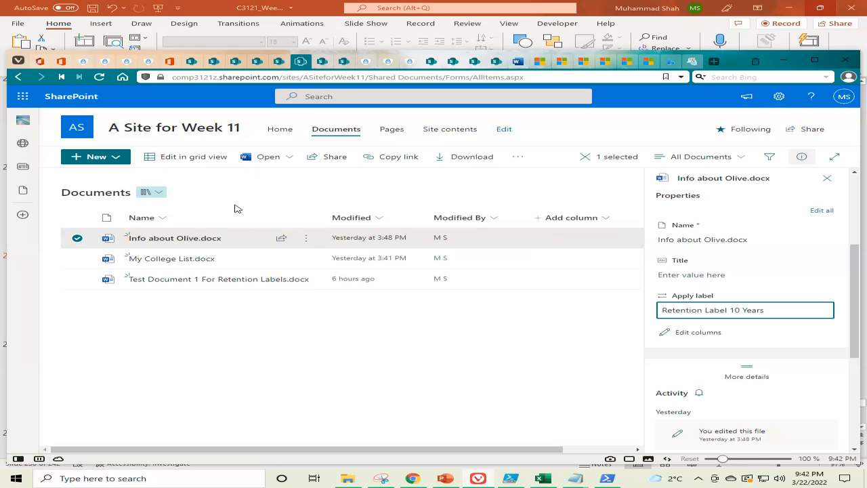
mouse_move(209, 238)
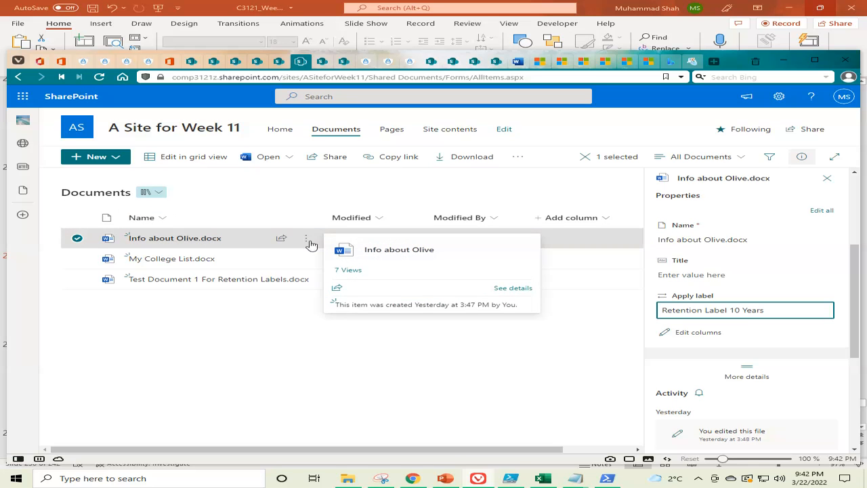
left_click(828, 179)
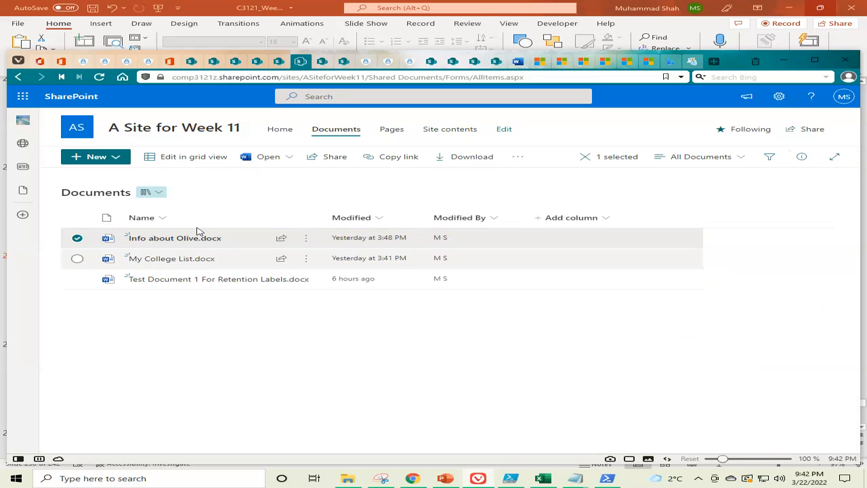
Reopen the details of Info about Olive.docx, check its applied retention label and close the details
mouse_move(198, 239)
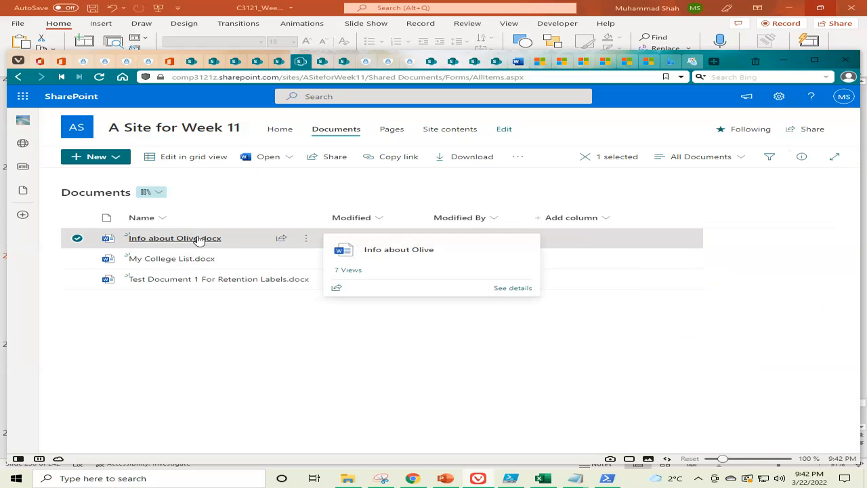
left_click(306, 238)
left_click(333, 441)
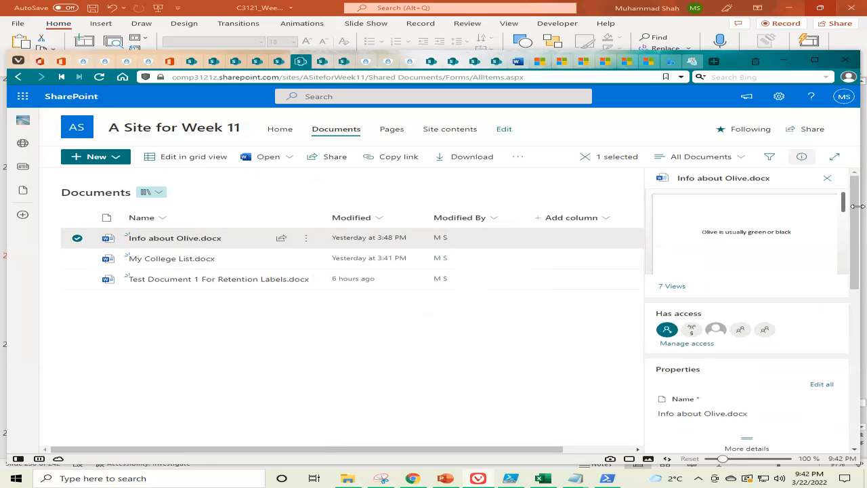
left_click_drag(857, 205, 855, 292)
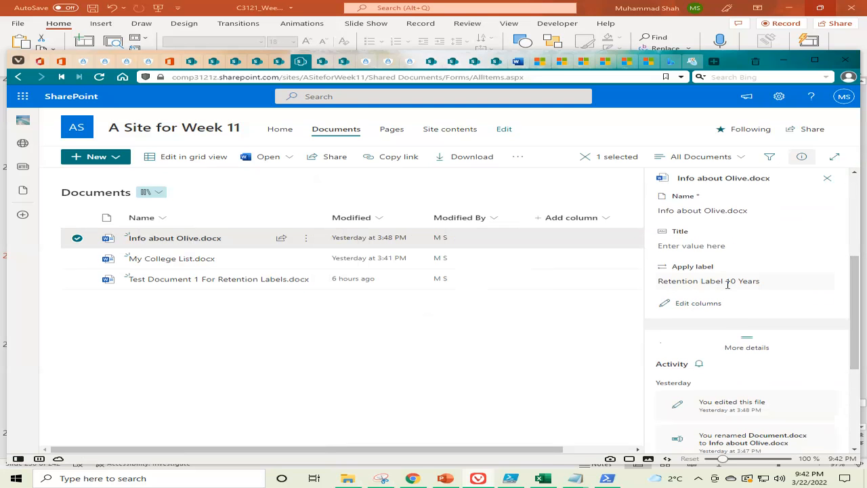
left_click(501, 318)
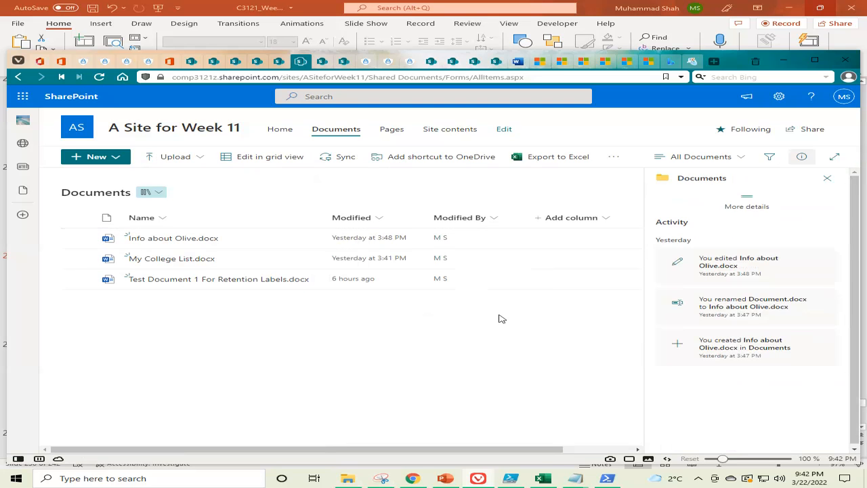
left_click(828, 178)
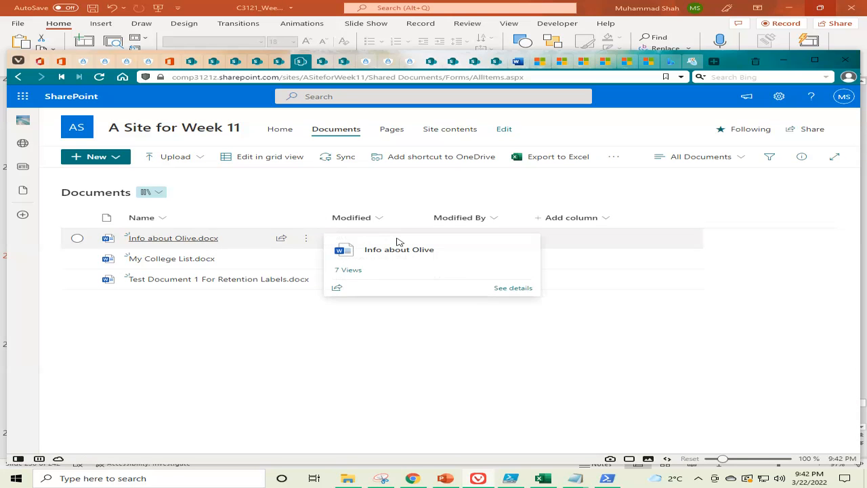
Try to delete the labeled Info about Olive.docx from the Documents library, confirming the move to the site recycle bin
left_click(307, 242)
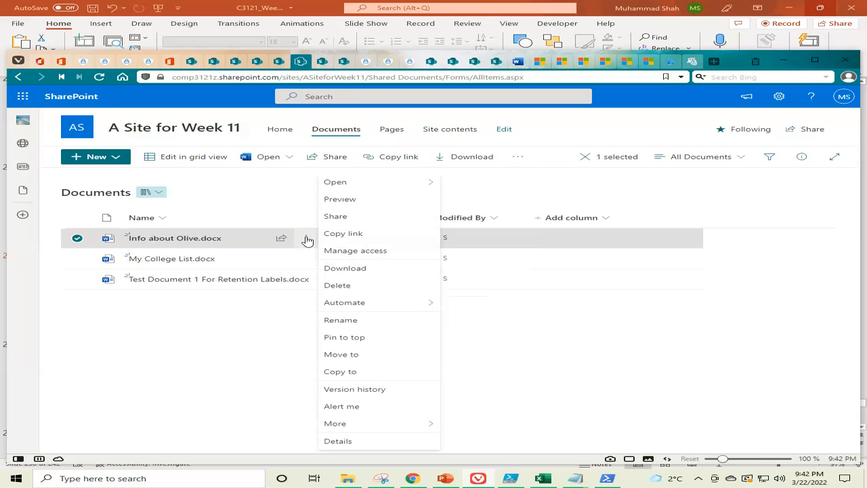
left_click(347, 287)
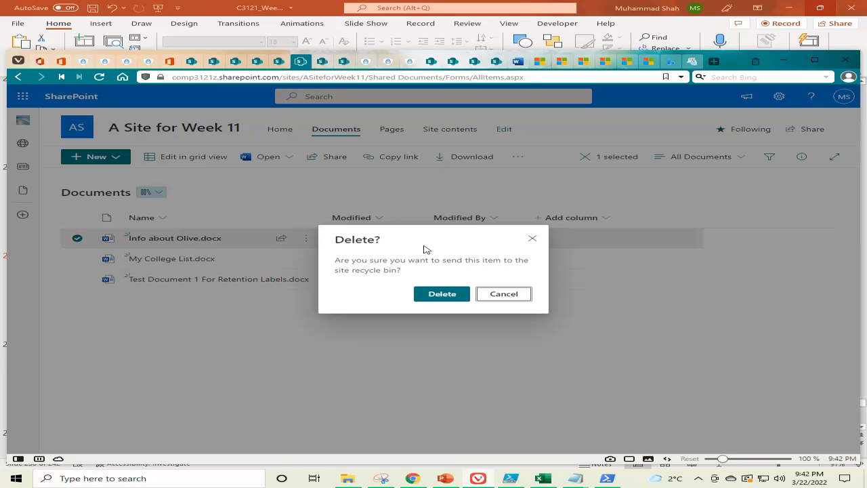
left_click(440, 295)
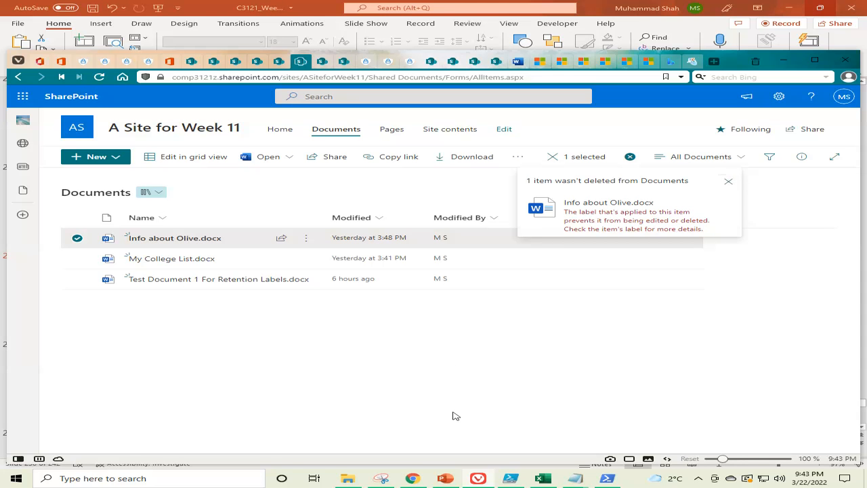
Switch to PowerPoint and look through the Records Management slides on applying retention labels around slide 230
left_click(445, 479)
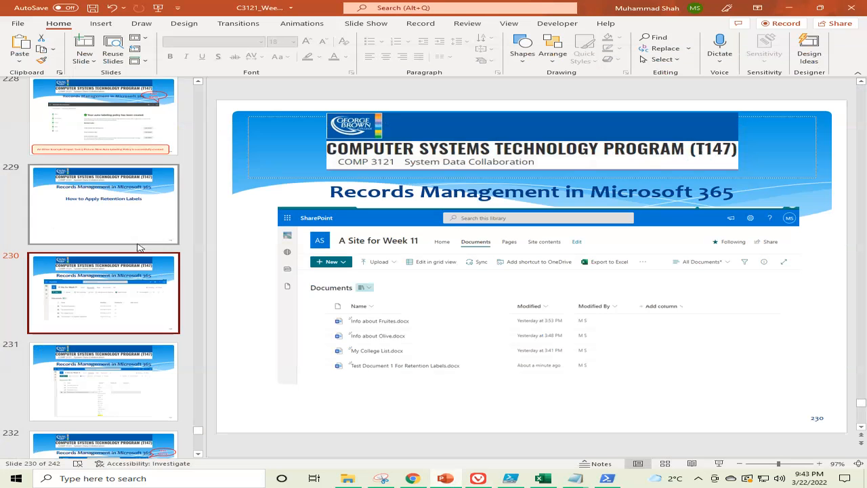
scroll(110, 265, "down", 3)
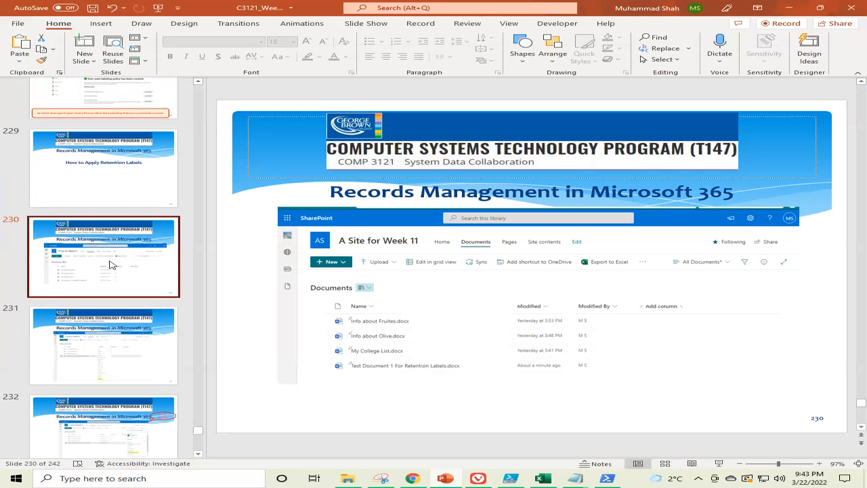